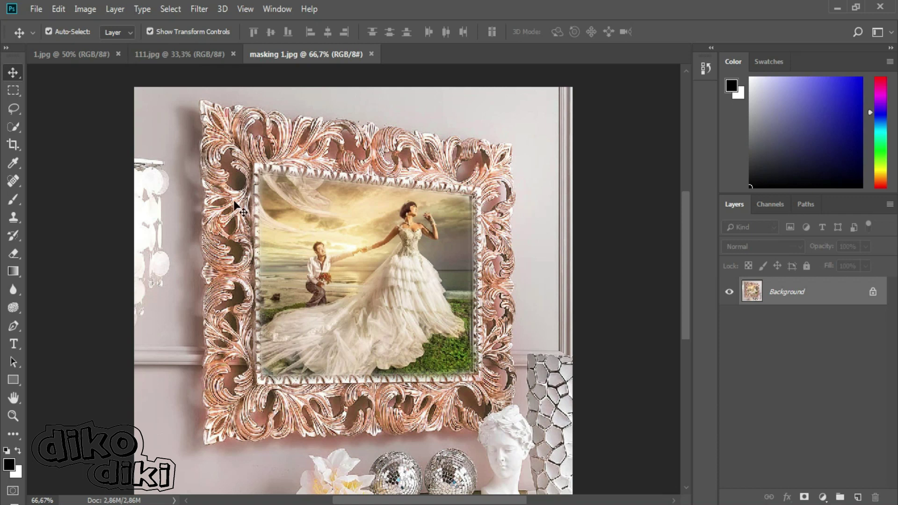
Step: Look through the mirror photo, the beach wedding photo and the finished composite
click(71, 58)
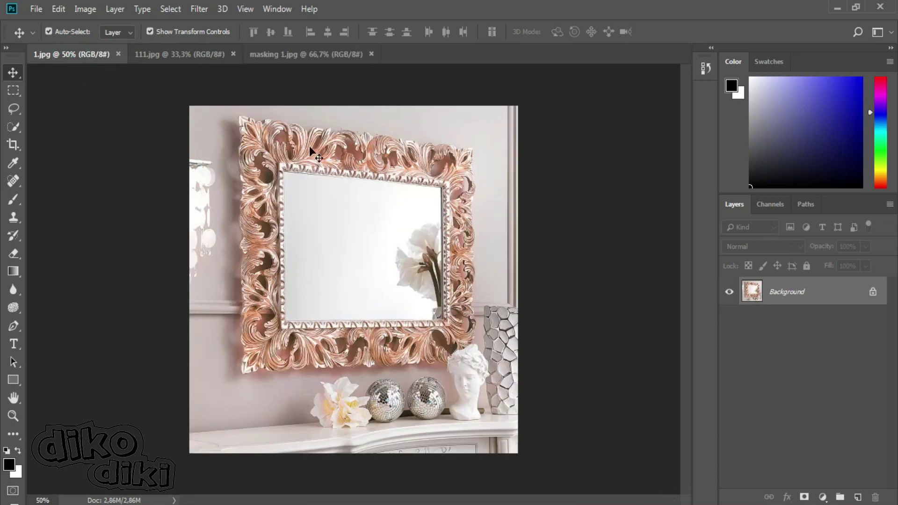
click(191, 57)
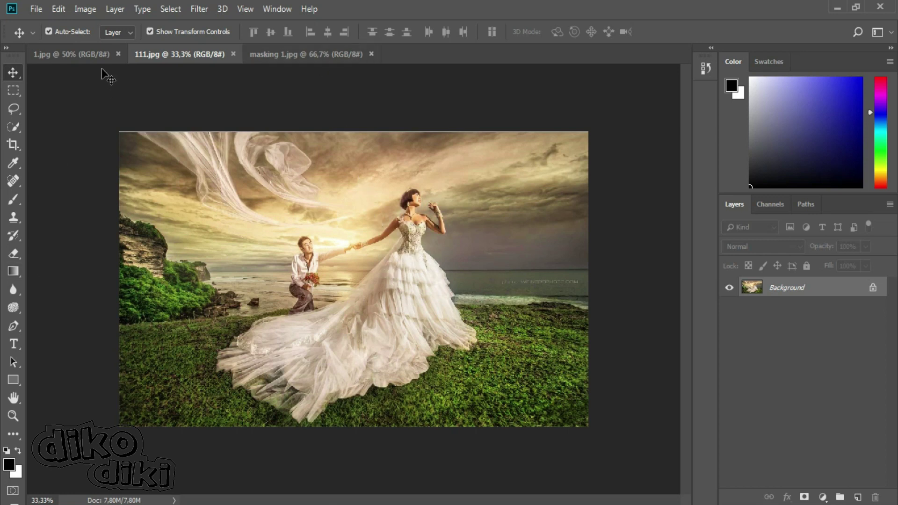
click(100, 52)
click(157, 57)
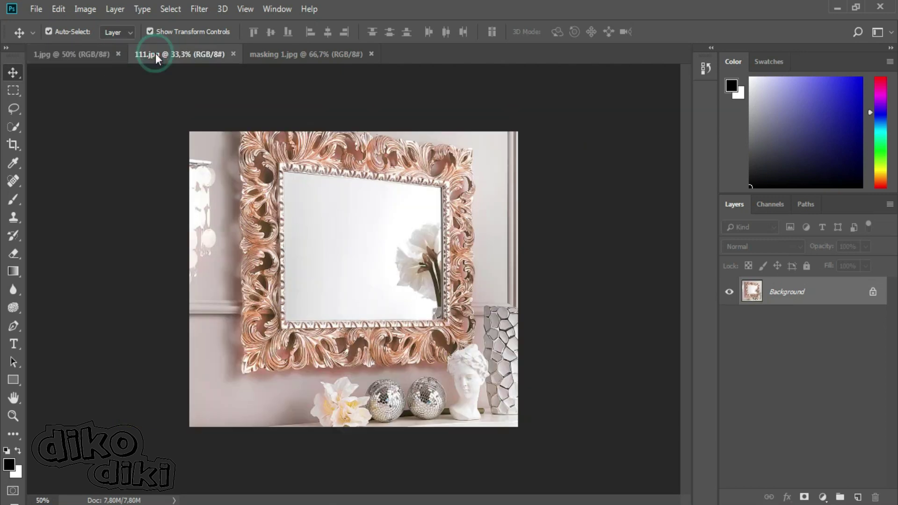
click(294, 55)
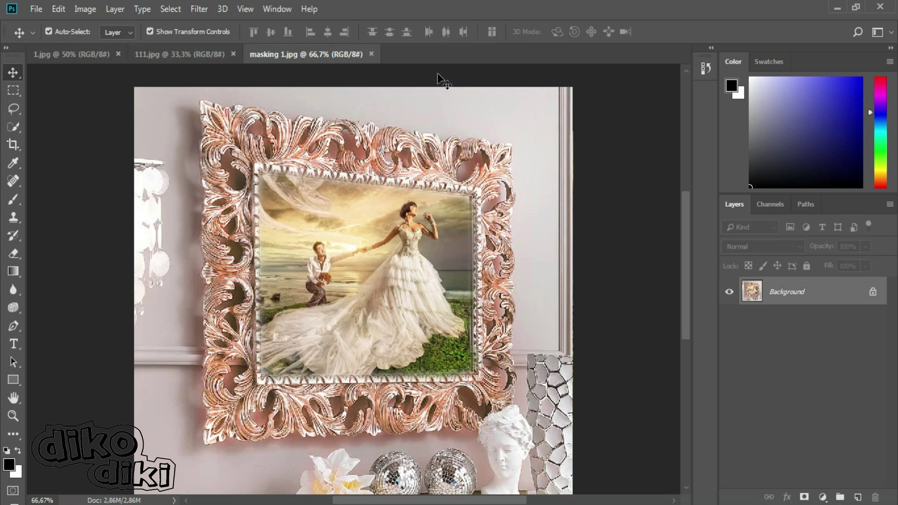
Step: Close the finished composite, the 111.jpg wedding photo and the mirror photo
click(371, 54)
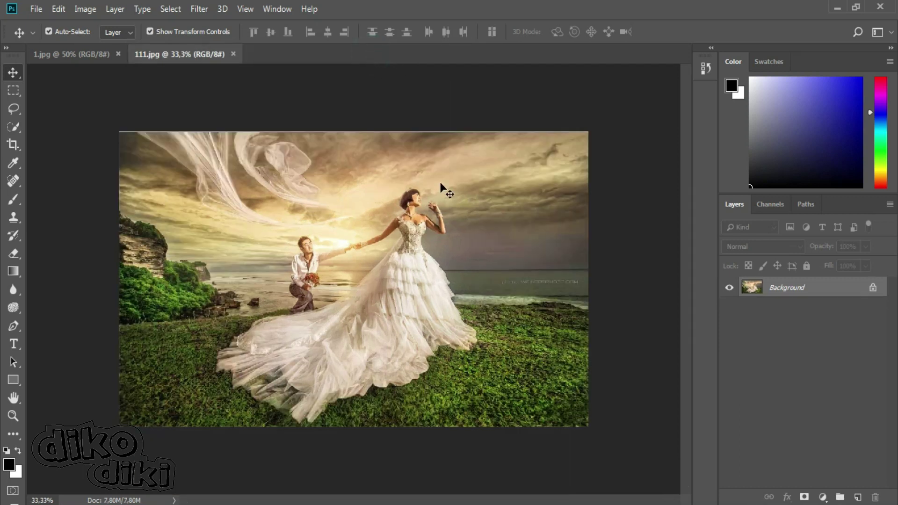
click(233, 54)
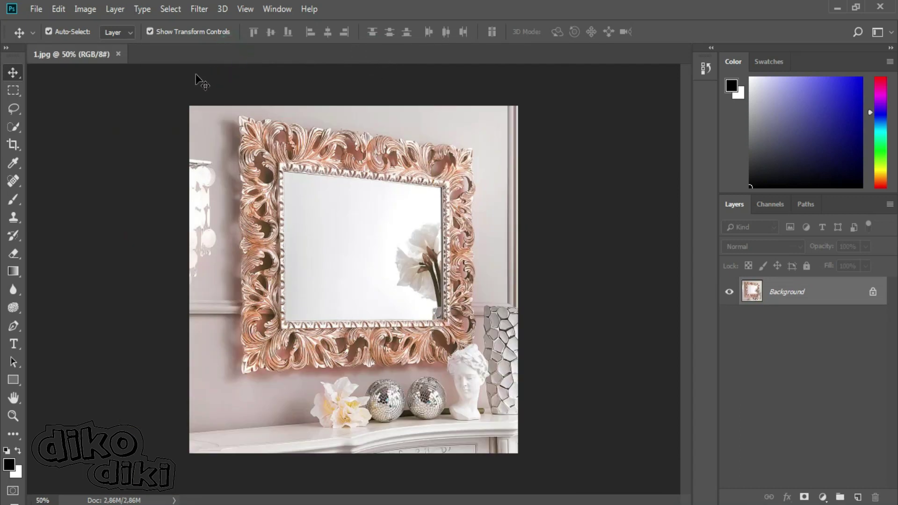
click(118, 54)
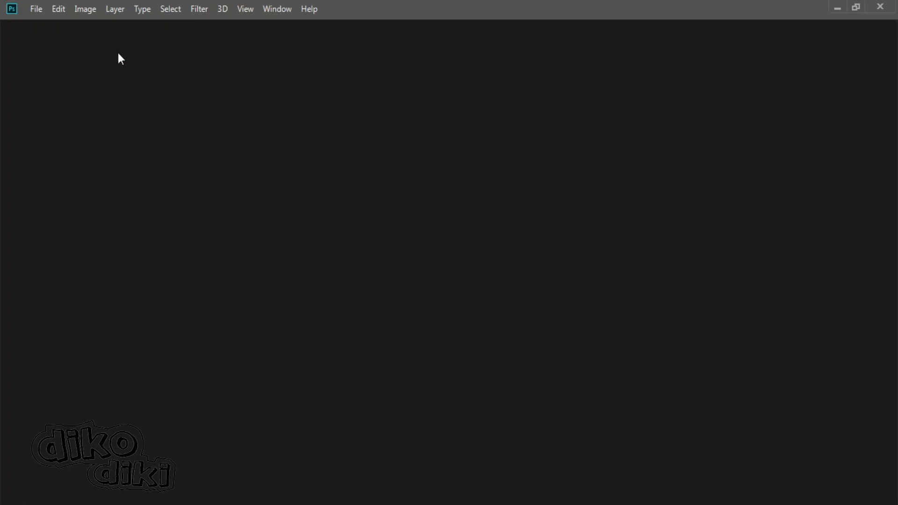
Step: Open 1.jpg and turn its Background into a layer named kaca
click(33, 10)
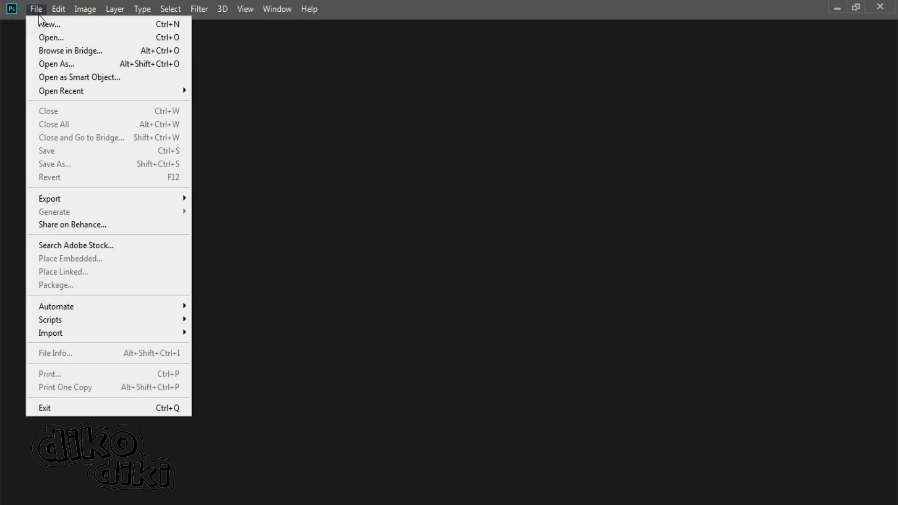
click(61, 38)
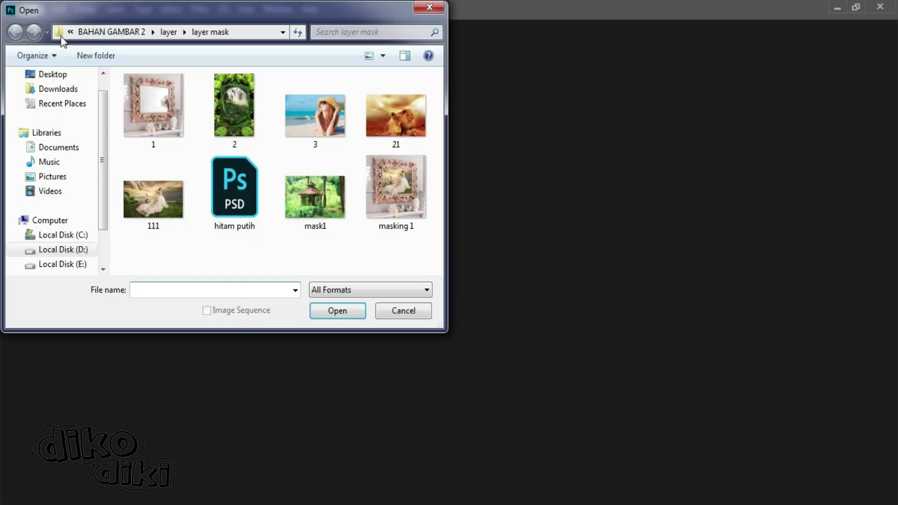
click(151, 113)
click(344, 312)
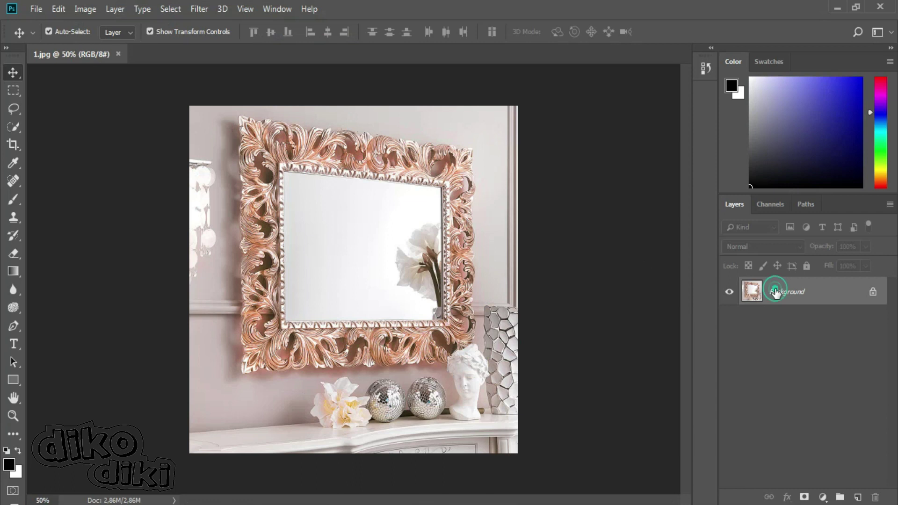
double_click(775, 293)
text(kaca)
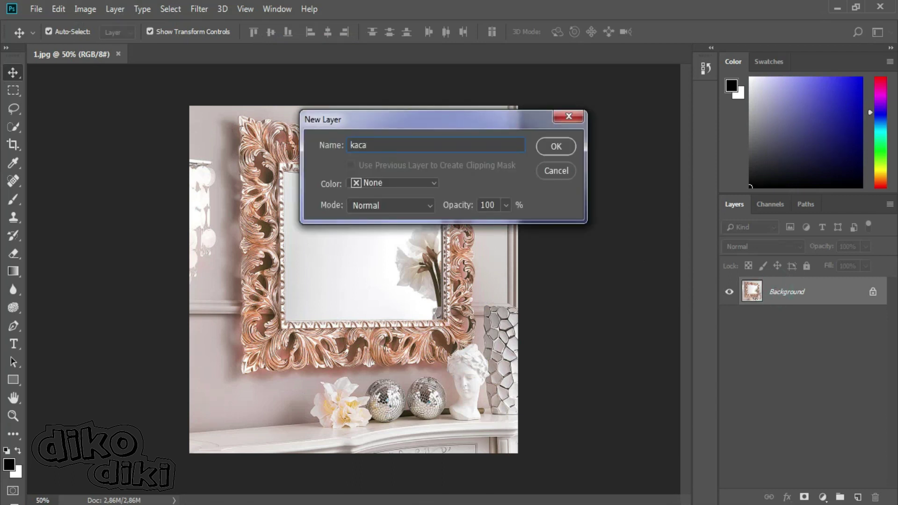
key(Return)
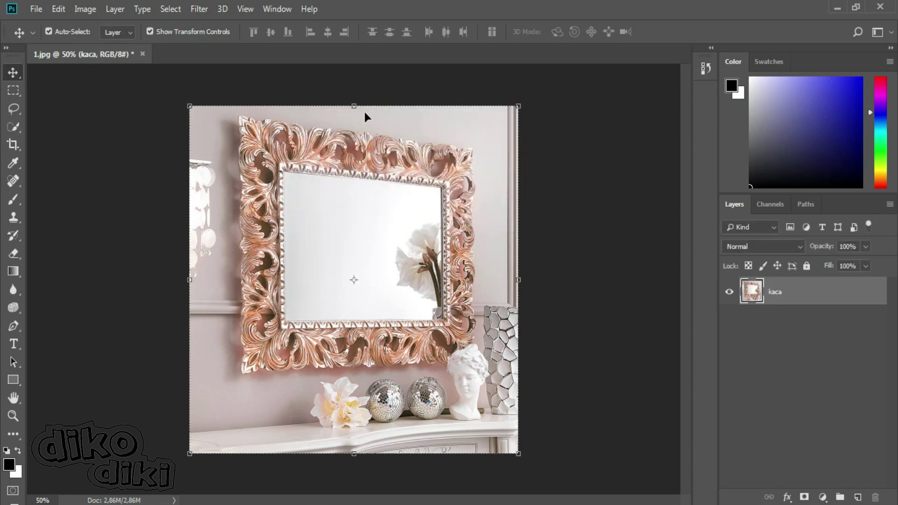
Step: Open the beach wedding photo 111.jpg
click(36, 10)
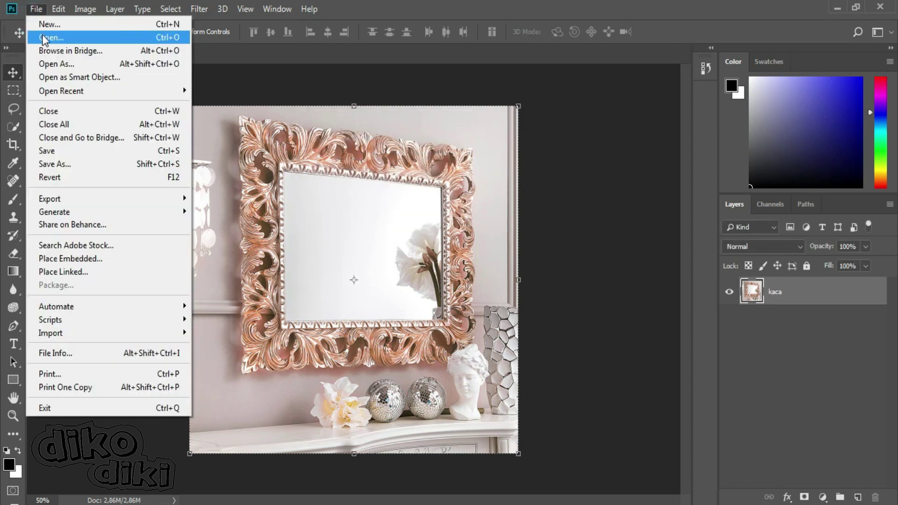
click(43, 35)
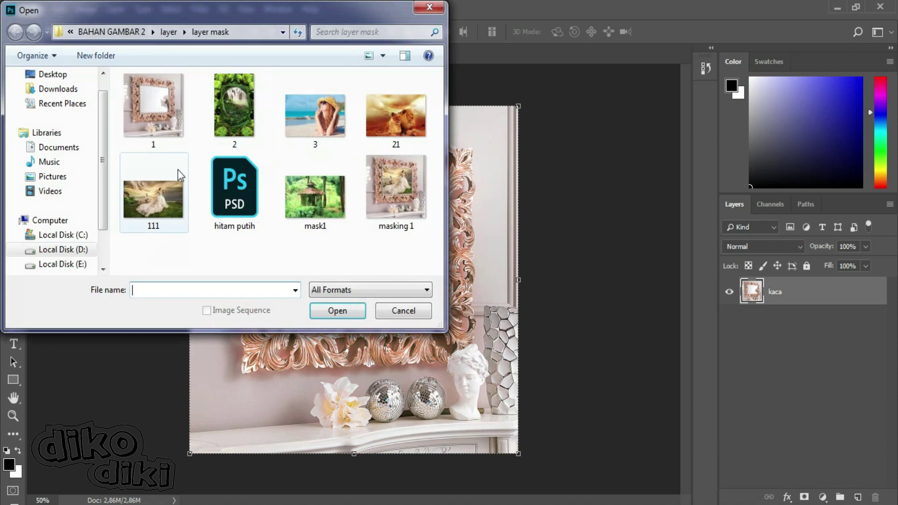
click(152, 209)
click(337, 311)
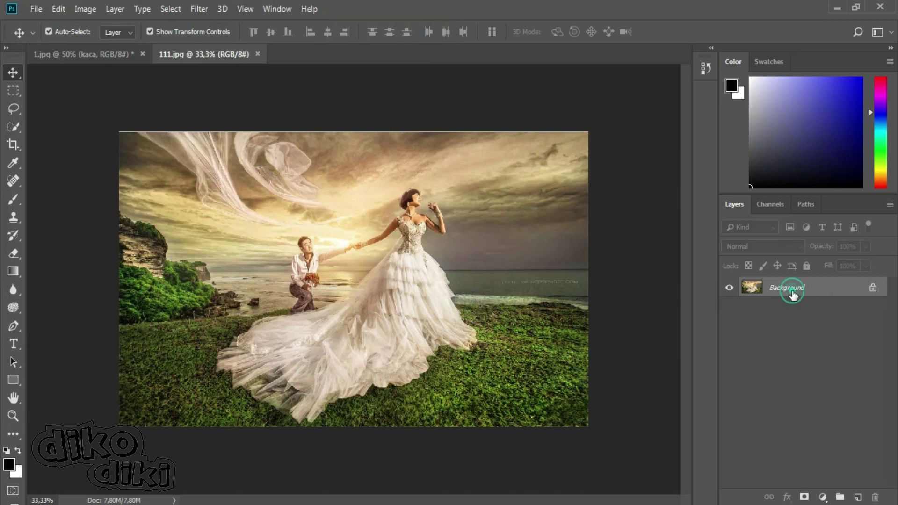
Step: Turn 111.jpg's Background into a layer named model
double_click(792, 293)
text(model)
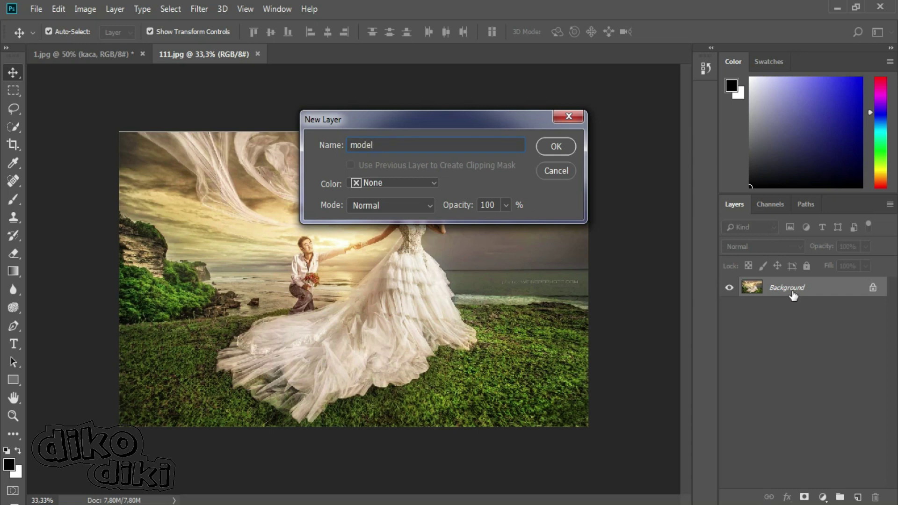
key(Return)
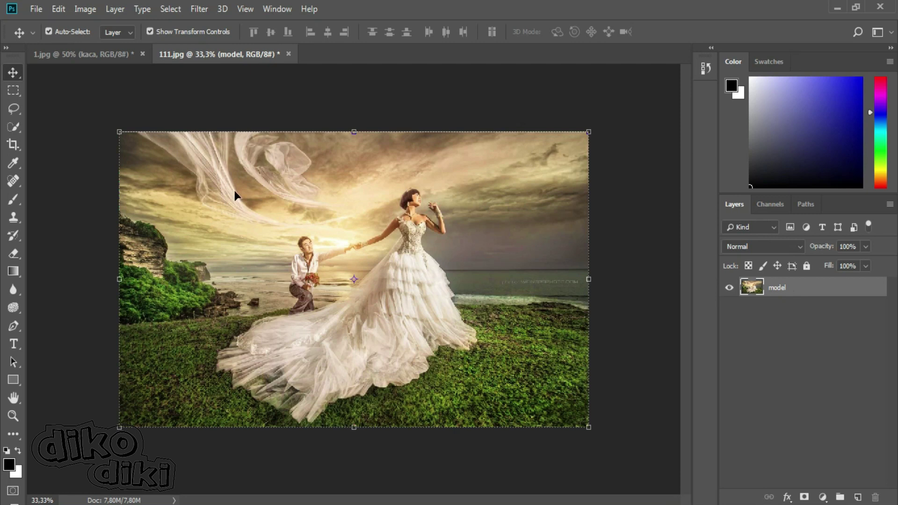
Step: Drag the model layer into 1.jpg so it sits above kaca
click(114, 55)
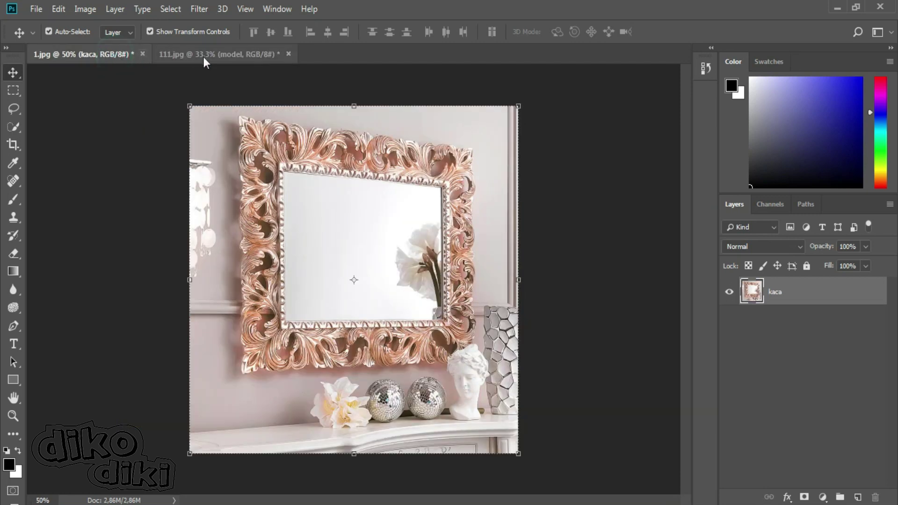
click(203, 56)
mouse_move(258, 268)
mouse_down()
mouse_move(177, 154)
mouse_move(303, 252)
mouse_up()
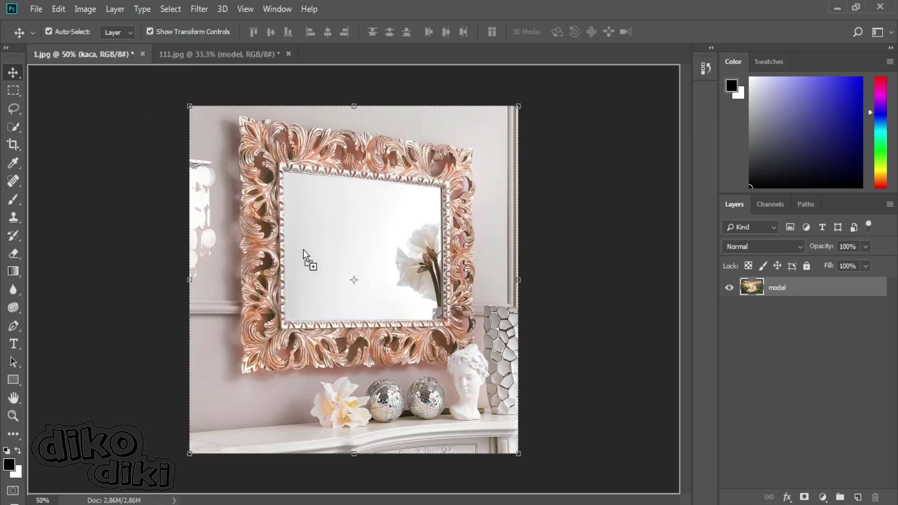
drag(359, 294, 358, 291)
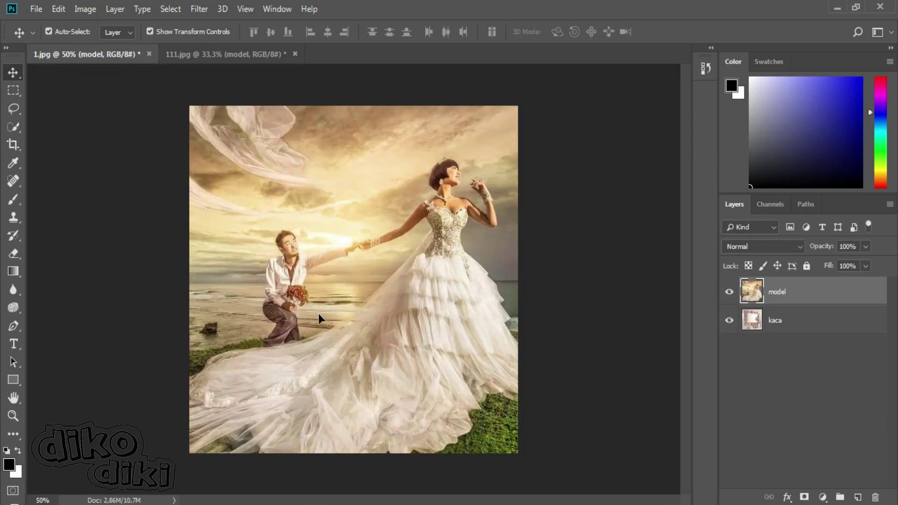
Step: Free Transform the wedding photo down toward the mirror glass size and commit
drag(319, 314, 318, 311)
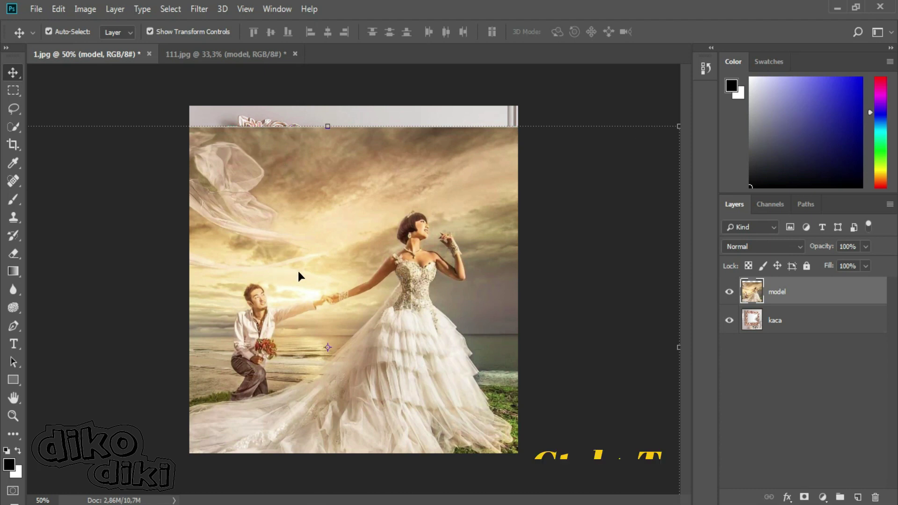
key(ctrl+t)
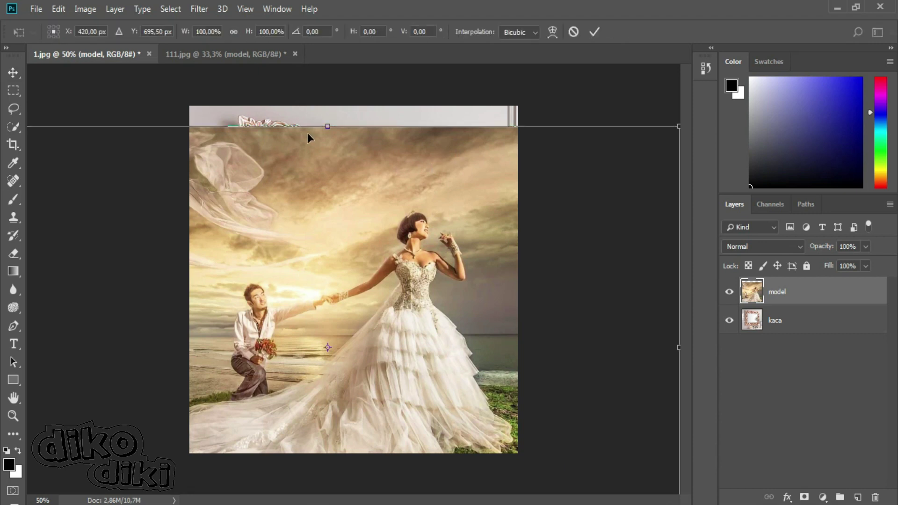
drag(315, 231, 202, 210)
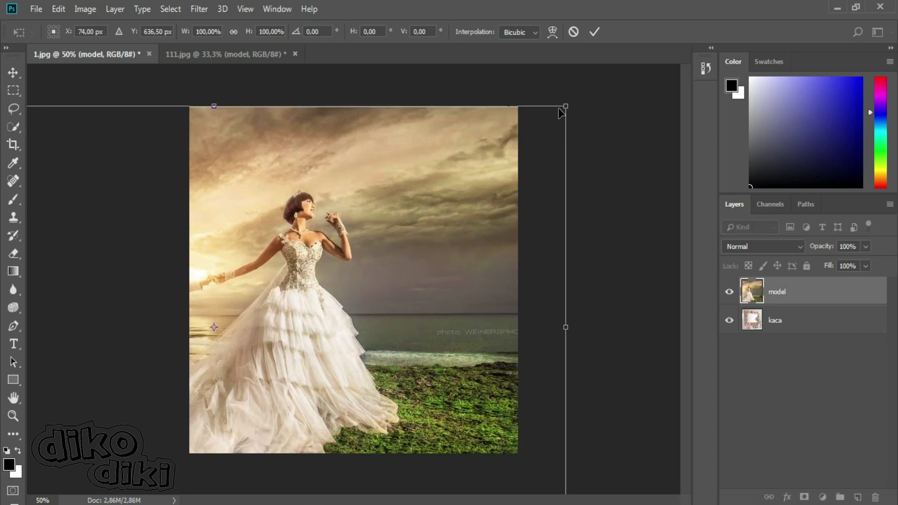
drag(566, 107, 349, 267)
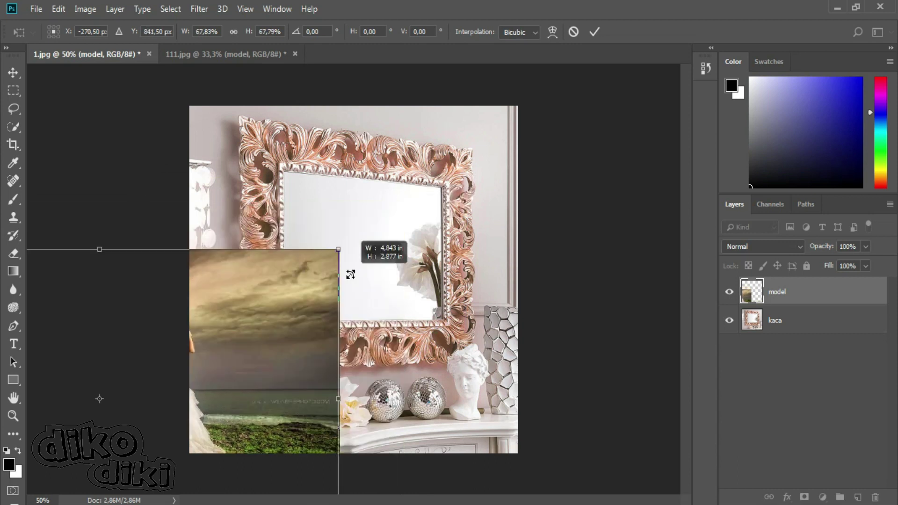
drag(245, 338, 476, 220)
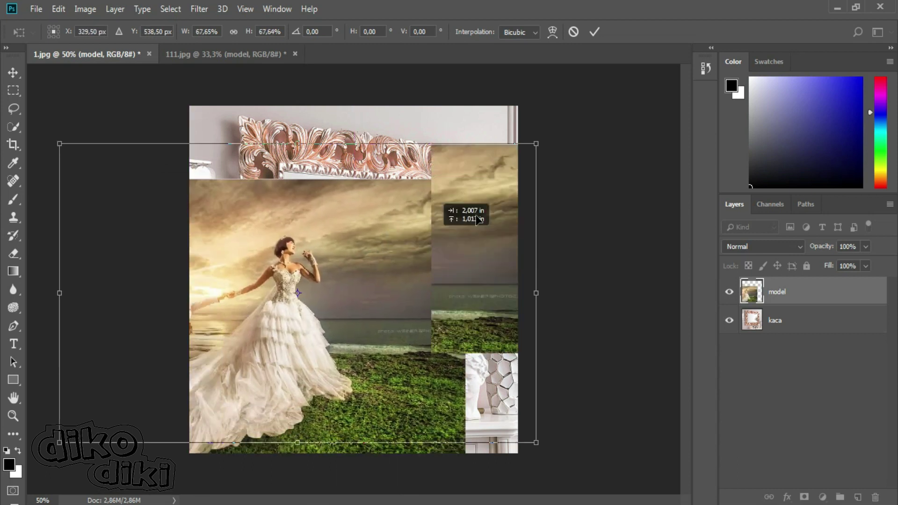
drag(570, 131, 429, 231)
drag(355, 288, 432, 215)
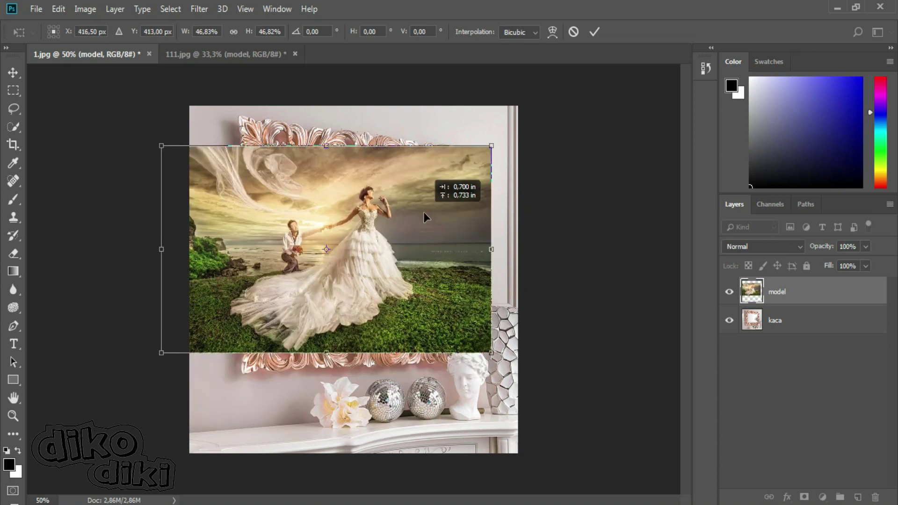
click(593, 29)
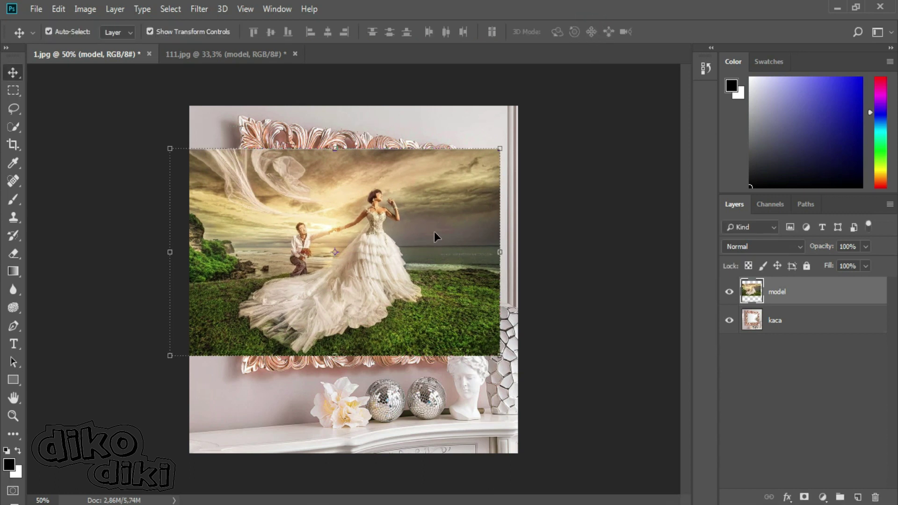
Step: Reposition the scaled wedding photo so it sits over the mirror
drag(434, 232, 451, 342)
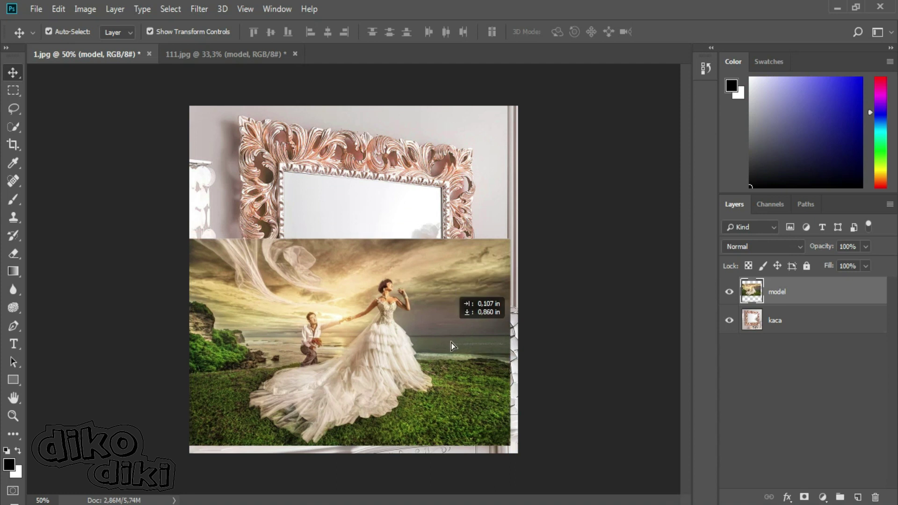
drag(451, 343, 361, 357)
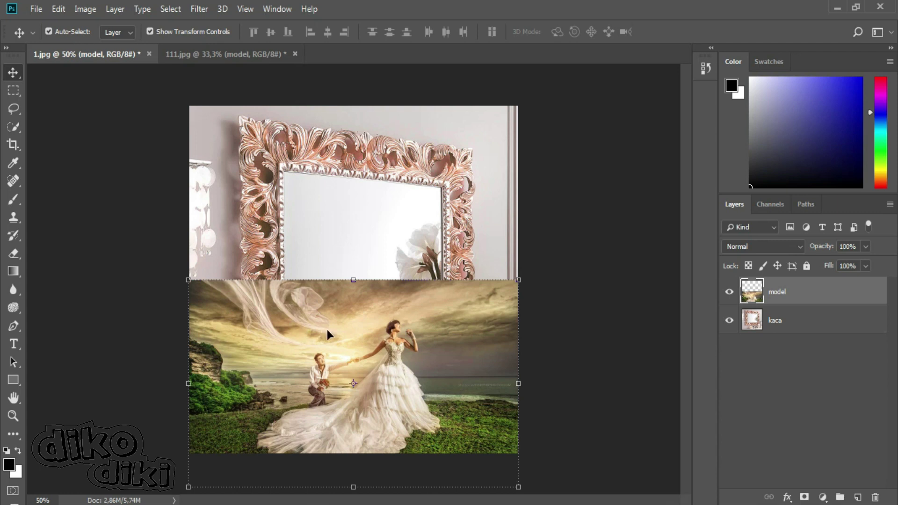
mouse_move(327, 328)
mouse_down()
mouse_move(335, 240)
mouse_move(315, 203)
mouse_up()
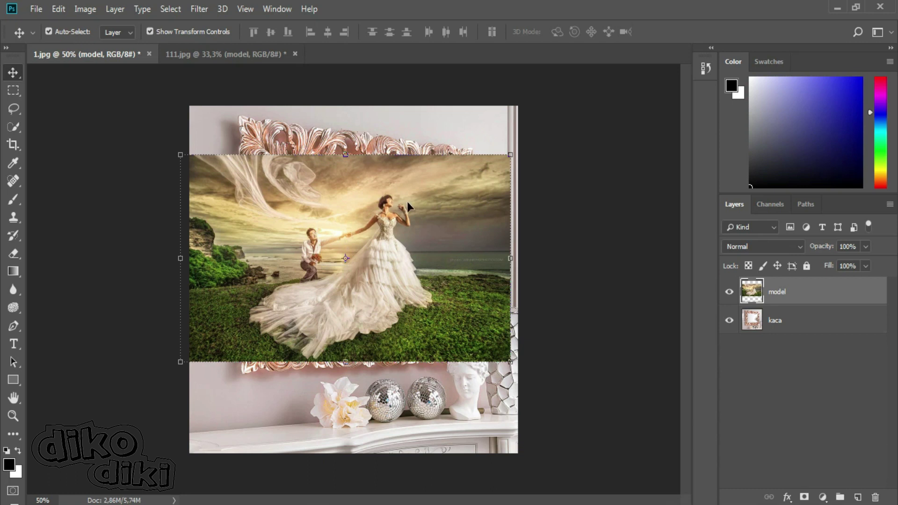
Step: Drop model to 67% opacity, fit it to the mirror at about 91%, then restore 100%
click(865, 246)
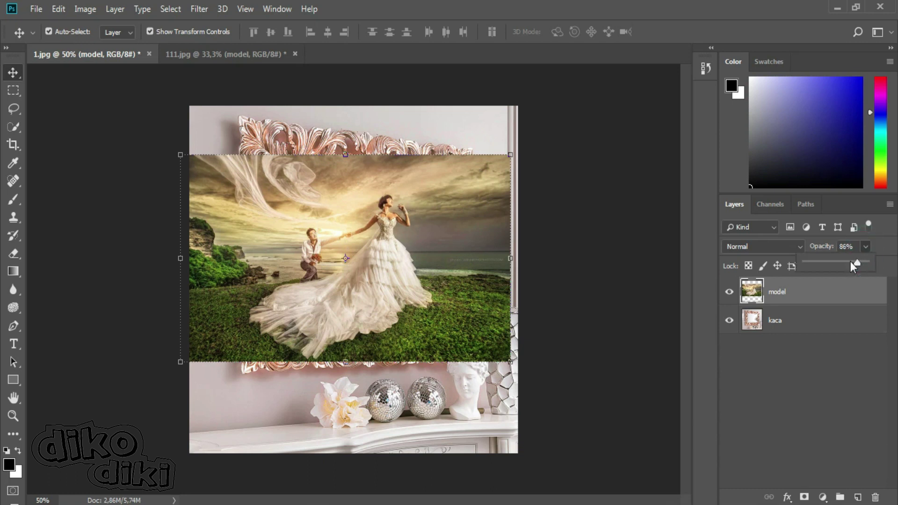
drag(850, 262, 846, 261)
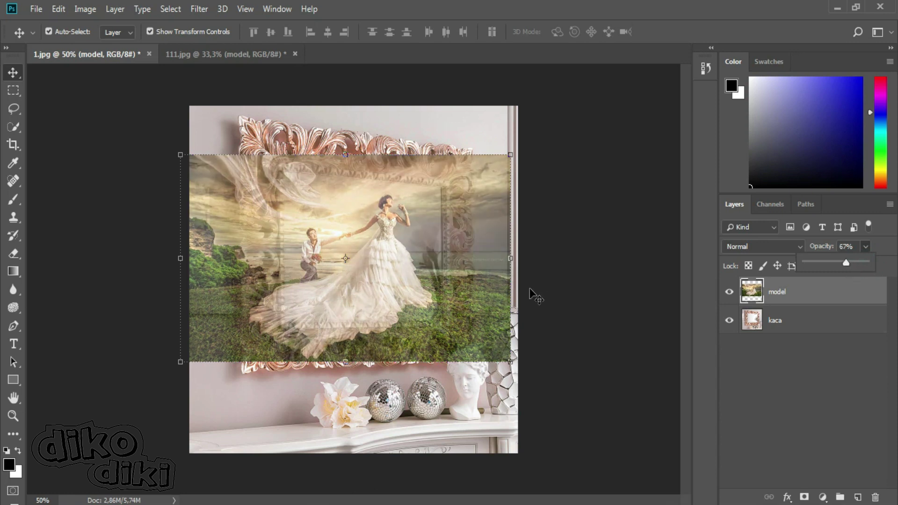
drag(337, 245, 358, 236)
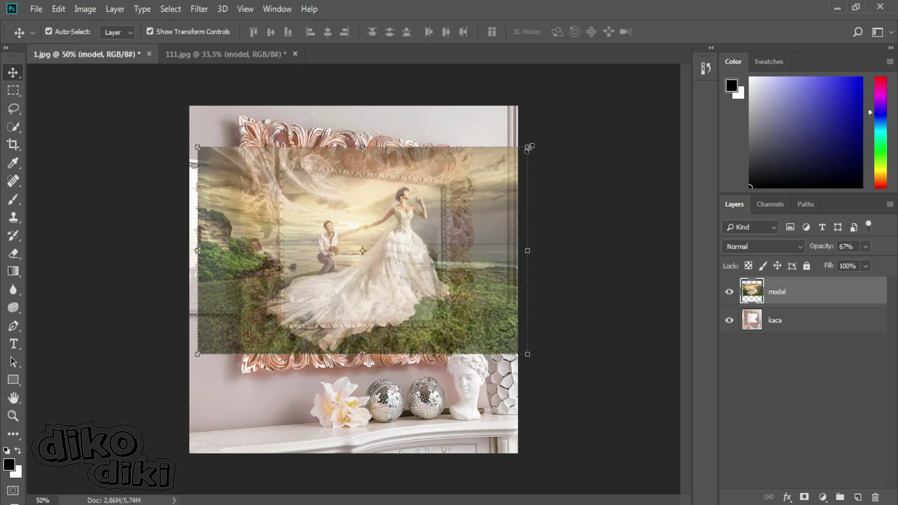
mouse_move(529, 147)
mouse_down()
mouse_move(502, 169)
mouse_move(504, 161)
mouse_up()
drag(381, 233, 386, 229)
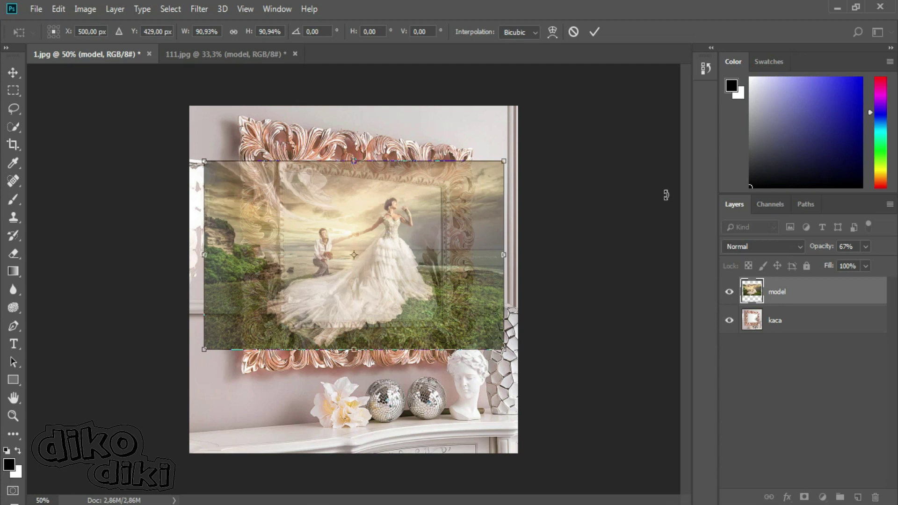
click(865, 247)
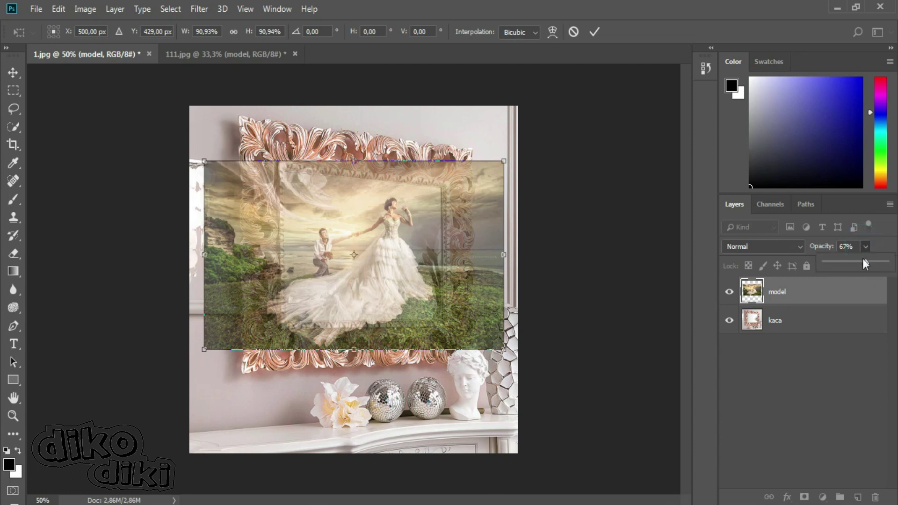
drag(866, 266, 894, 264)
drag(2, 272, 867, 248)
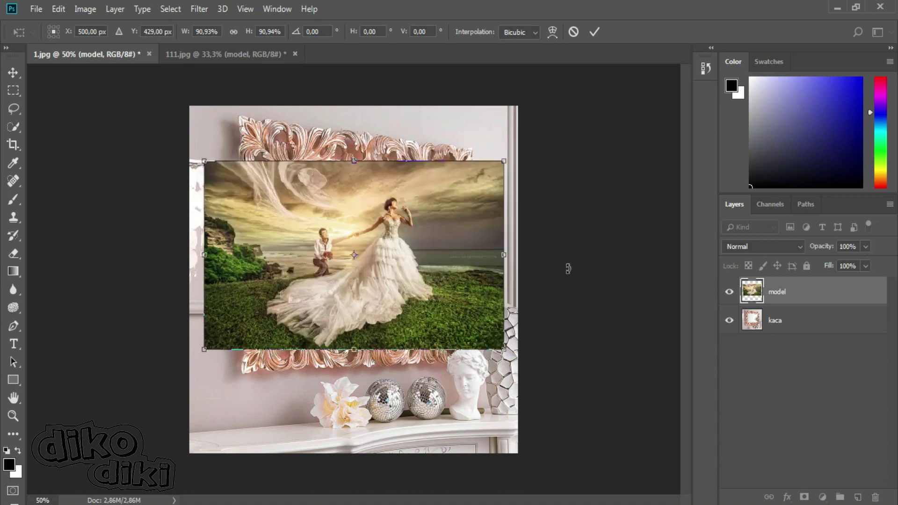
click(597, 31)
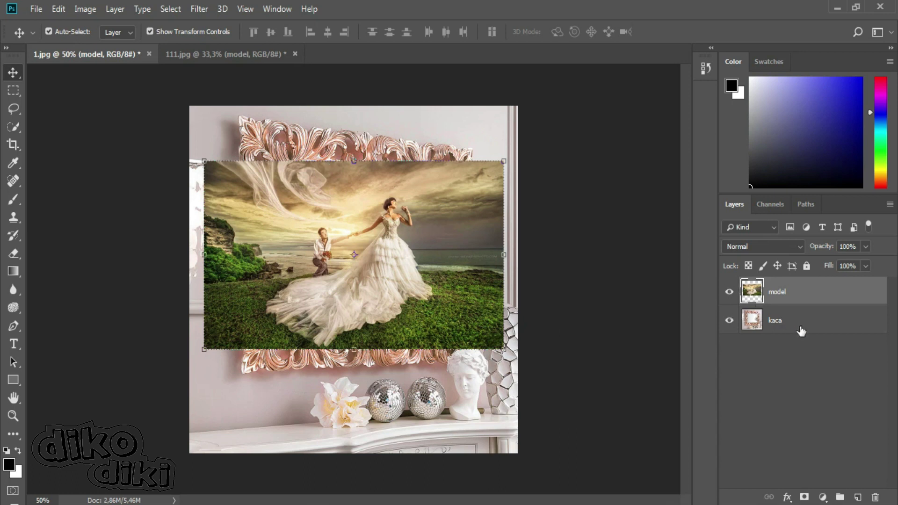
drag(802, 329, 803, 285)
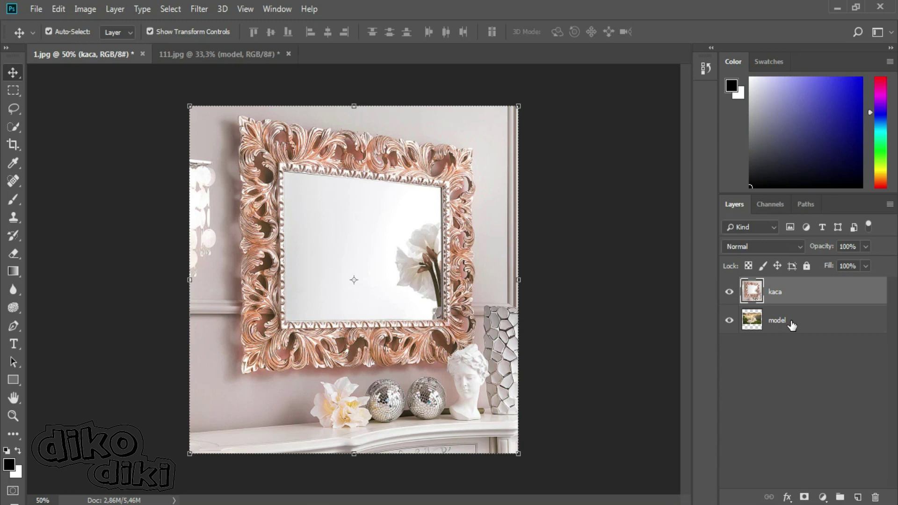
drag(792, 324, 792, 287)
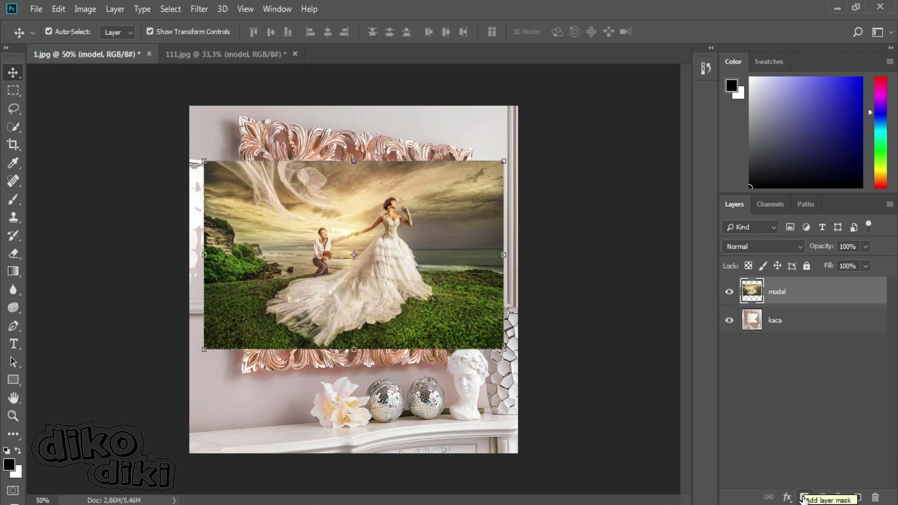
Step: Add a layer mask to the model layer, make black the foreground, and select the Brush
click(803, 497)
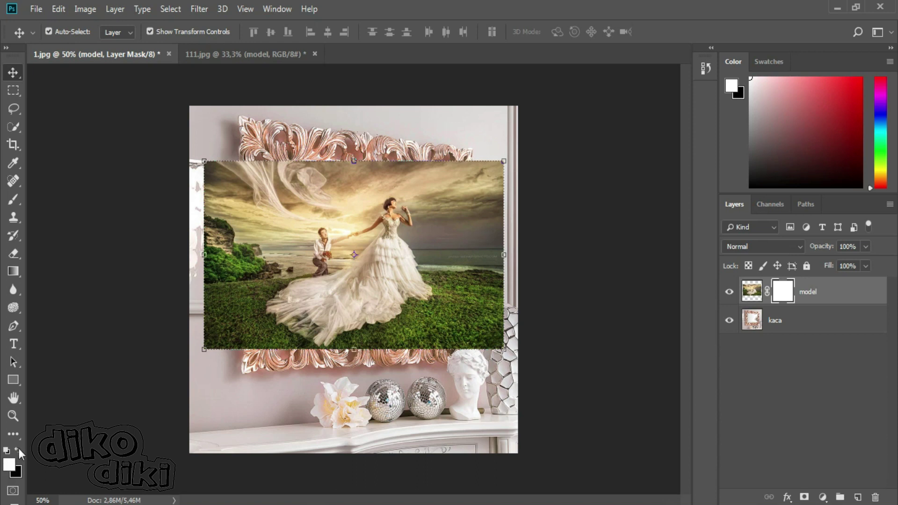
click(19, 449)
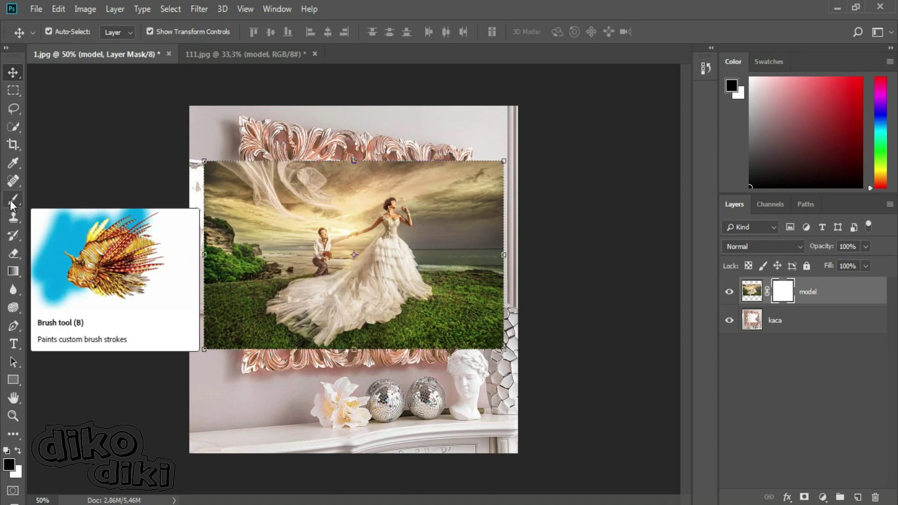
click(10, 200)
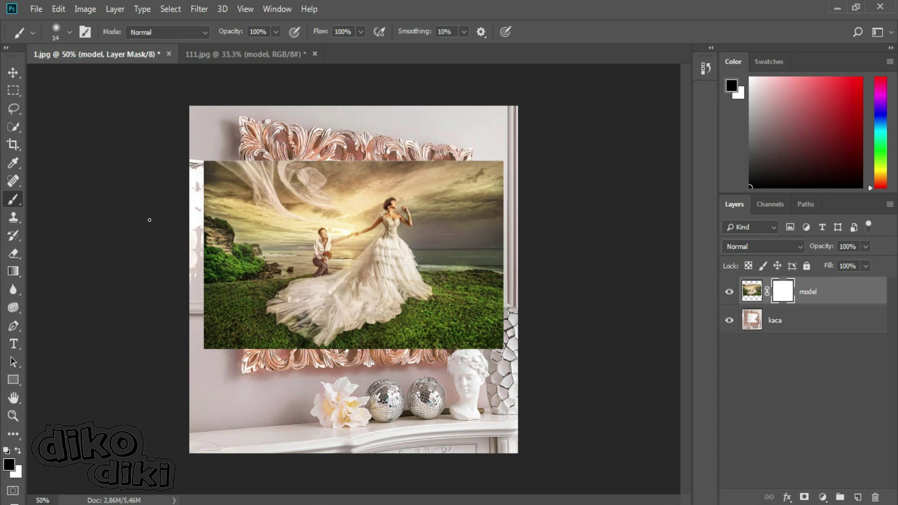
Step: Set the brush to a 105 px Soft Round tip with 0% hardness
click(69, 33)
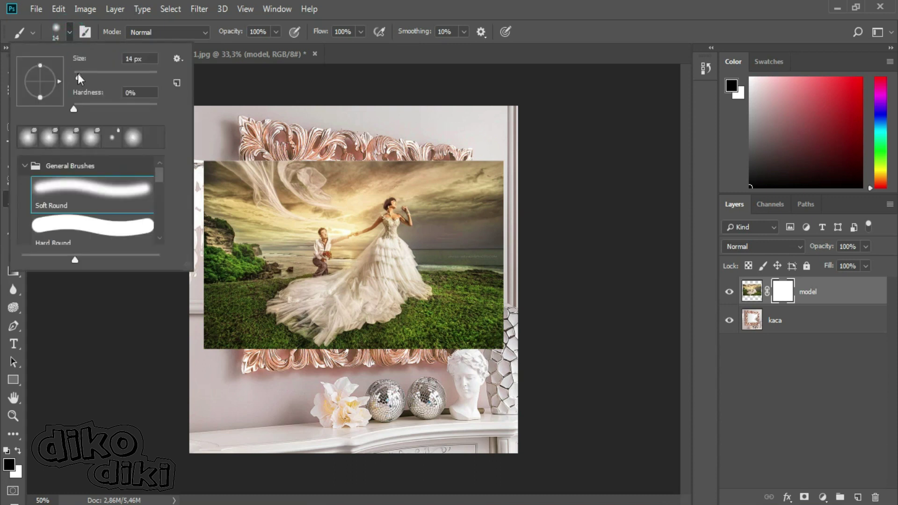
drag(80, 75, 109, 75)
click(116, 72)
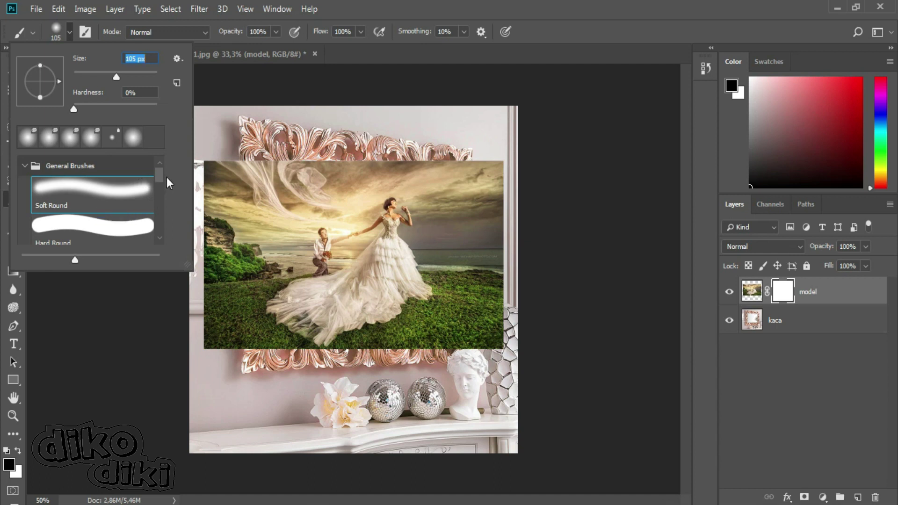
click(220, 85)
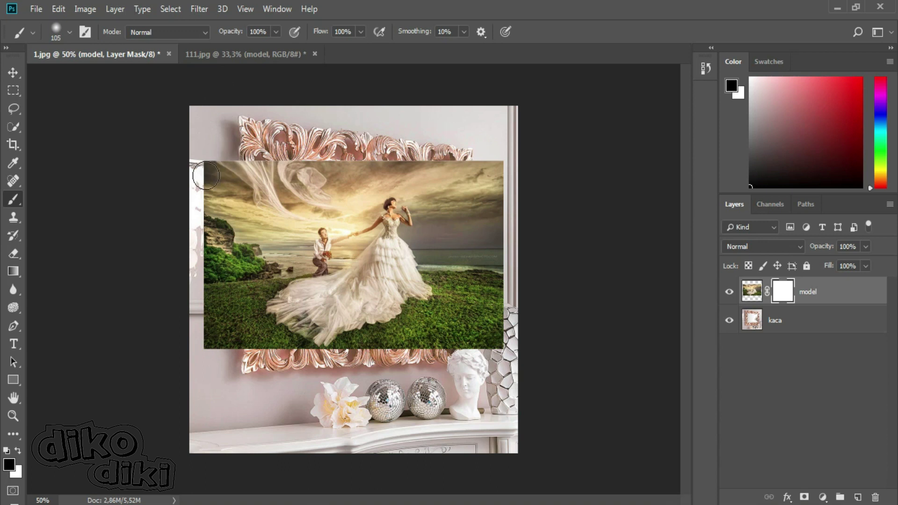
Step: Paint black on the mask over the photo's top-left corner and left edge, then switch to white
mouse_move(206, 176)
mouse_down()
mouse_move(225, 219)
mouse_move(211, 321)
mouse_move(220, 386)
mouse_move(240, 173)
mouse_move(240, 213)
mouse_up()
mouse_move(240, 244)
mouse_down()
mouse_move(240, 225)
mouse_move(242, 349)
mouse_up()
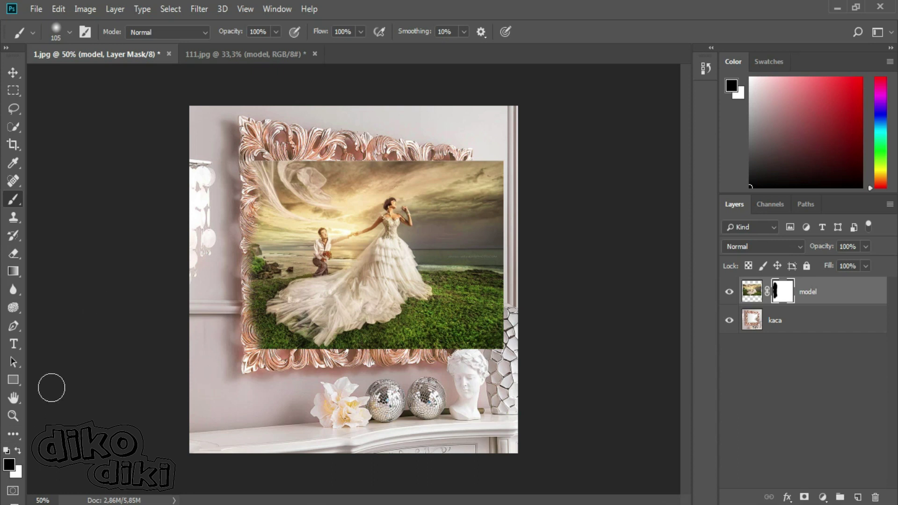
click(18, 450)
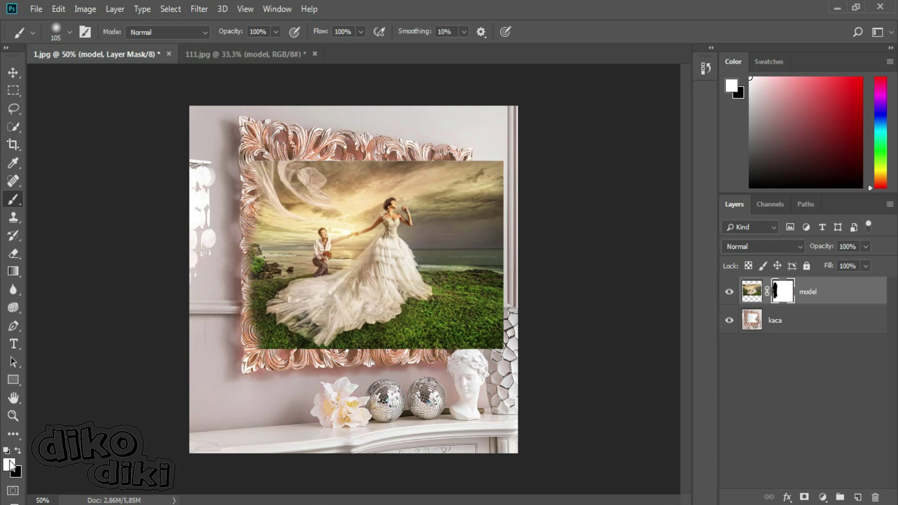
click(363, 201)
Step: Paint black to hide the photo over the frame's upper-left, left and bottom-left edges
click(19, 451)
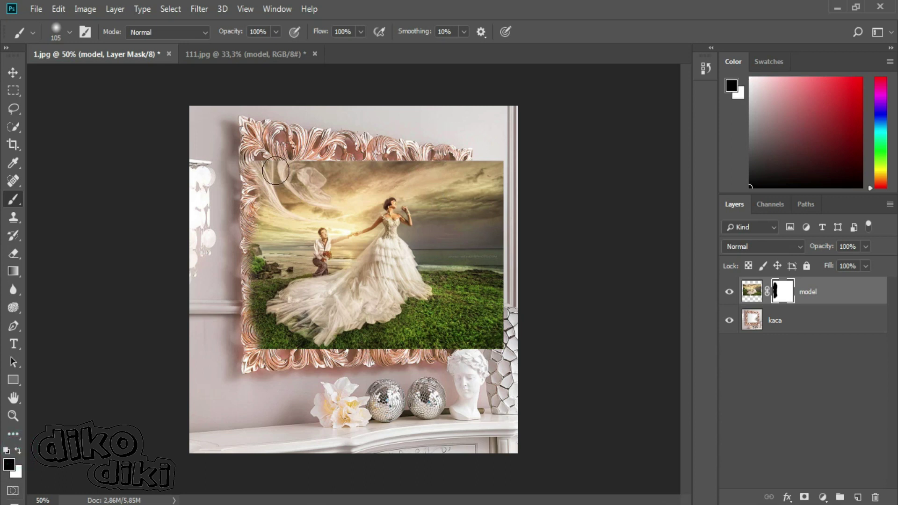
mouse_move(251, 149)
mouse_down()
mouse_move(251, 290)
mouse_move(243, 214)
mouse_up()
click(243, 213)
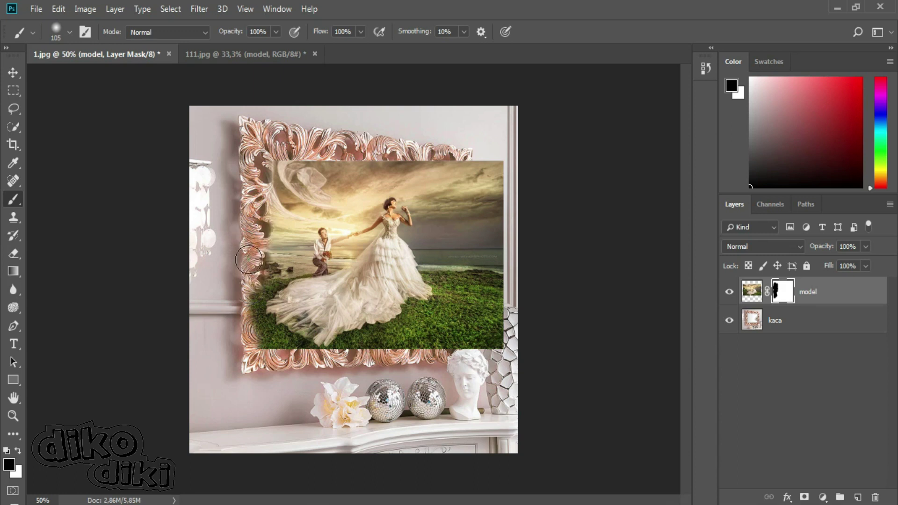
drag(246, 256, 250, 275)
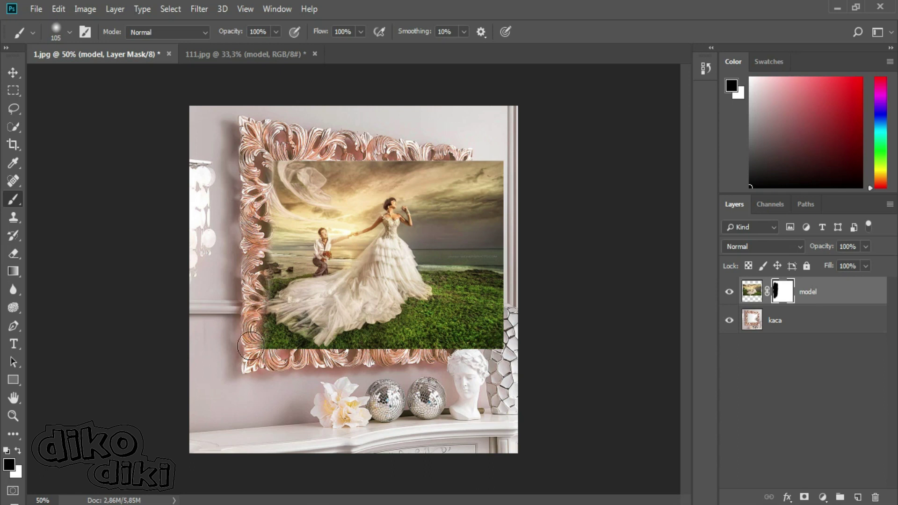
mouse_move(249, 341)
mouse_down()
mouse_move(245, 349)
mouse_move(498, 344)
mouse_move(491, 285)
mouse_move(476, 332)
mouse_up()
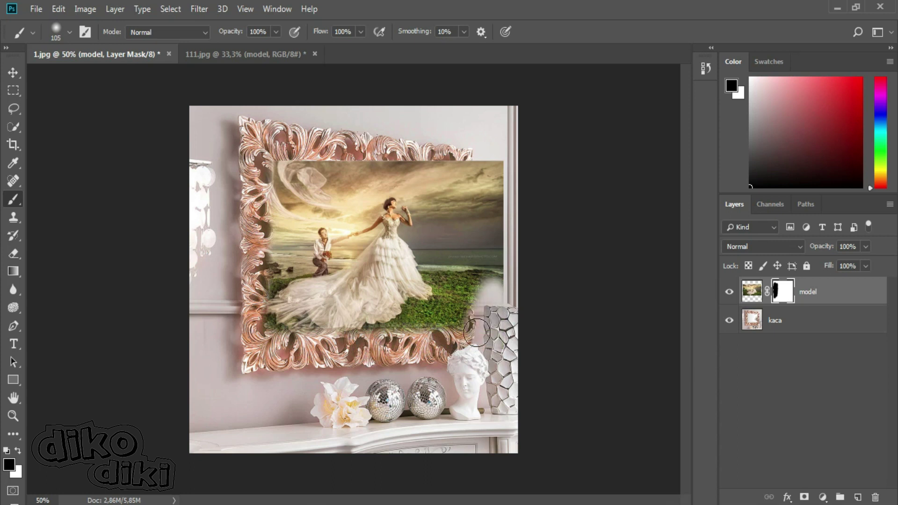
Step: Hide the photo along the right edge, the top-right corner, and the inner left and bottom edges
mouse_move(497, 291)
mouse_down()
mouse_move(497, 195)
mouse_move(477, 160)
mouse_move(477, 292)
mouse_up()
mouse_move(469, 134)
mouse_down()
mouse_move(462, 159)
mouse_move(312, 163)
mouse_move(257, 212)
mouse_move(274, 178)
mouse_move(311, 341)
mouse_move(478, 335)
mouse_move(464, 332)
mouse_move(463, 192)
mouse_move(453, 174)
mouse_move(427, 177)
mouse_up()
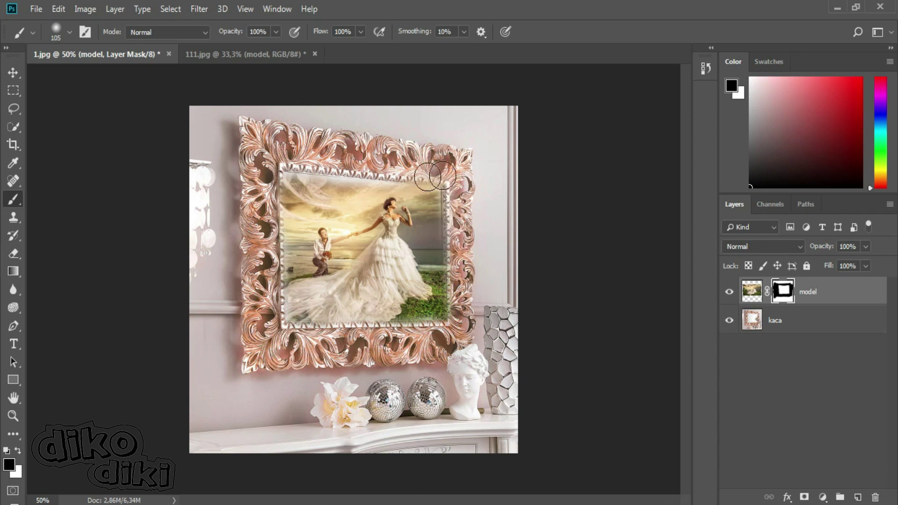
drag(283, 187, 283, 234)
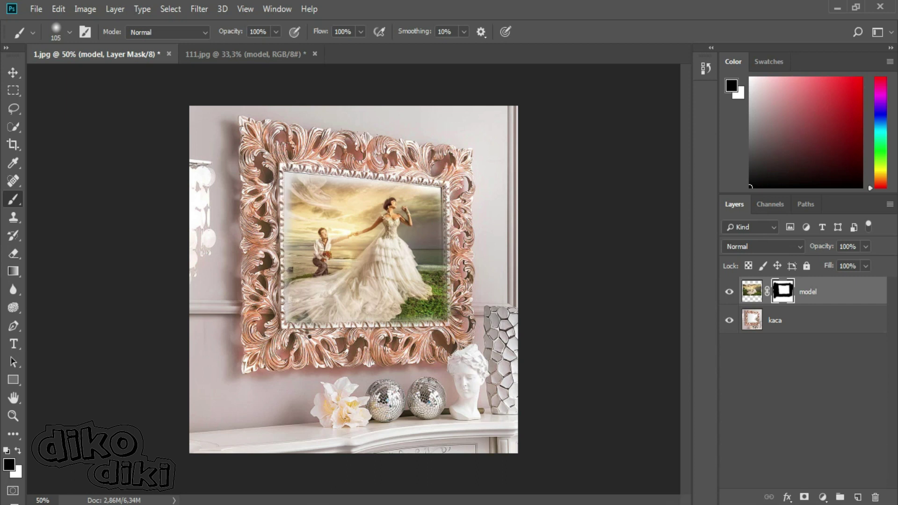
drag(309, 336, 444, 201)
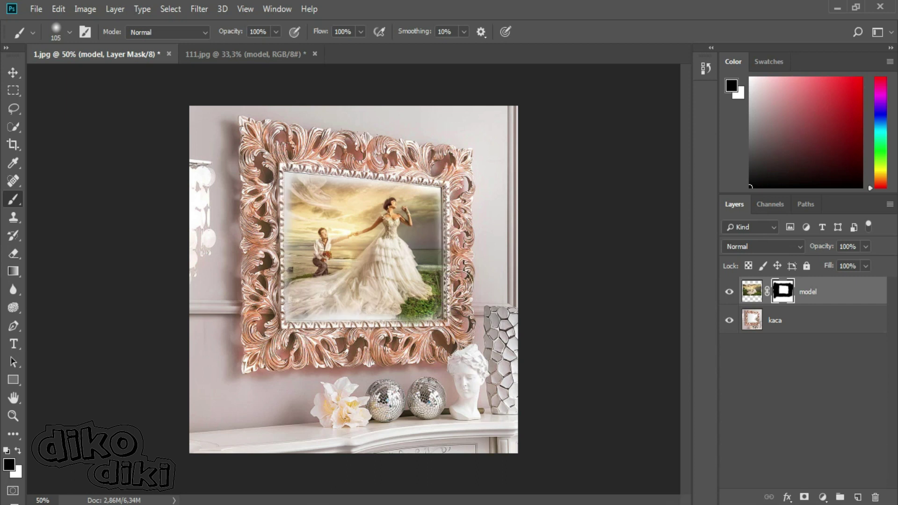
key(ctrl+plus)
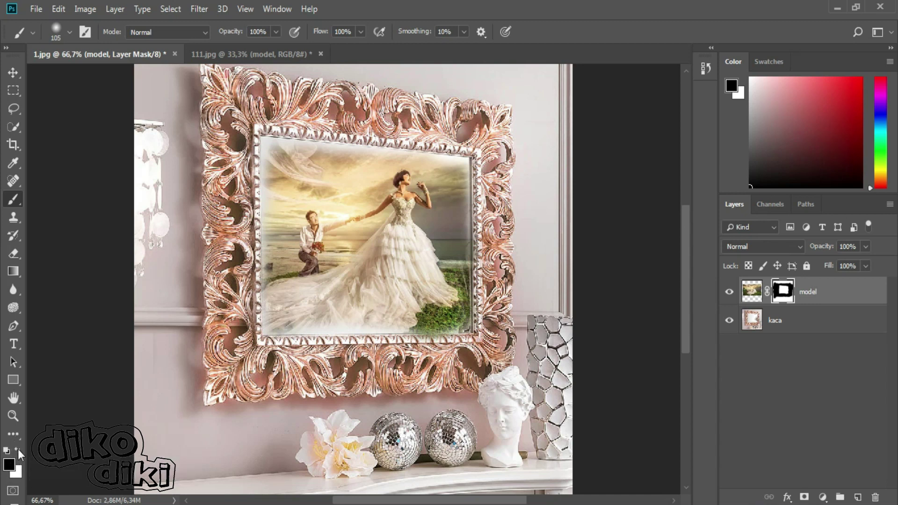
Step: Shrink the brush to 50 px with white as the painting colour, keeping model above kaca
click(18, 450)
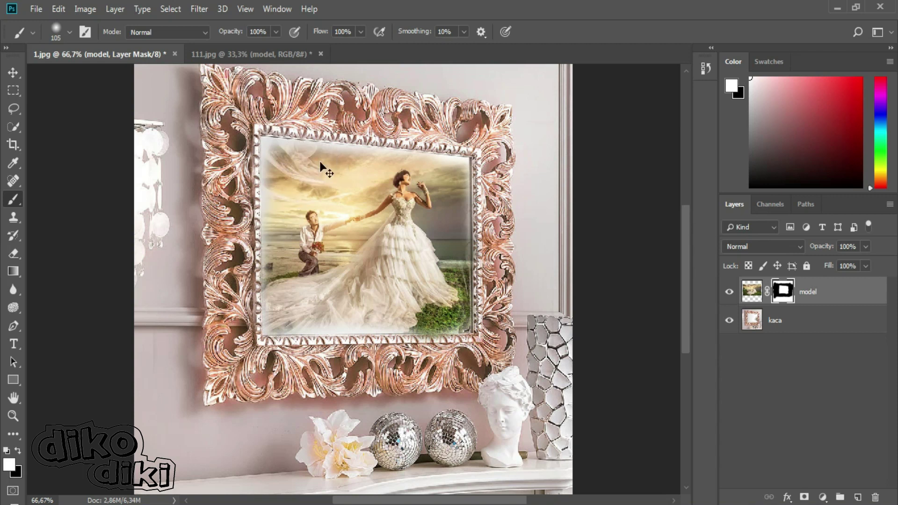
key(ctrl+2)
key(ctrl+bracketleft)
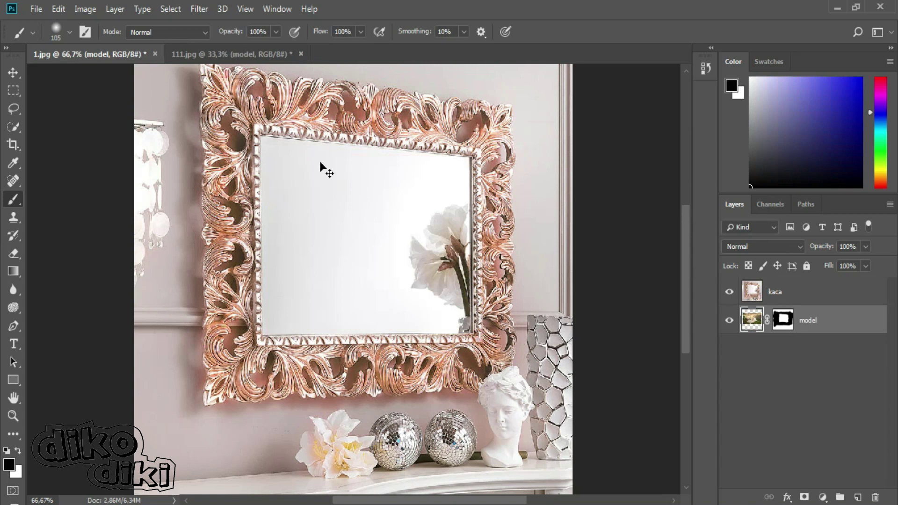
key(ctrl+bracketright)
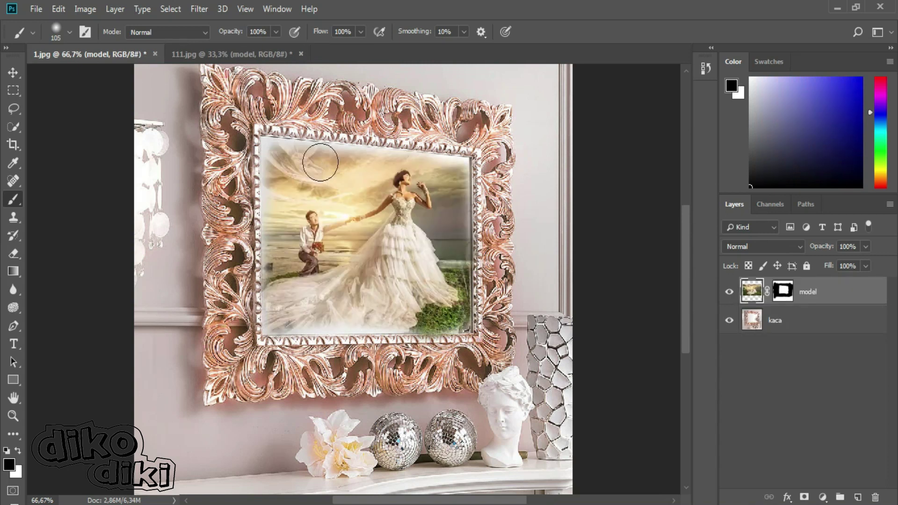
key(bracketleft)
key(bracketleft)
key(bracketleft)
key(bracketleft)
key(bracketleft)
key(bracketleft)
key(x)
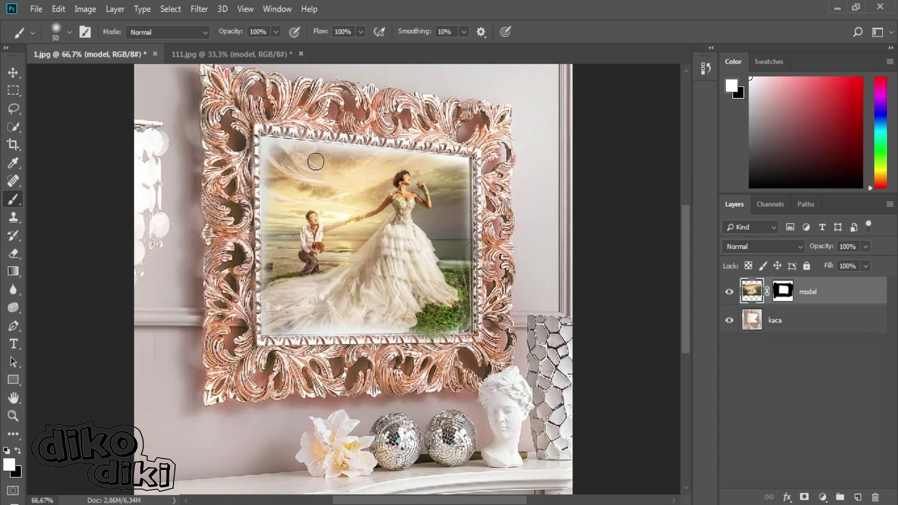
Step: Paint white with a 50 px brush on the model layer mask along the photo's top, bottom and right edges
click(784, 293)
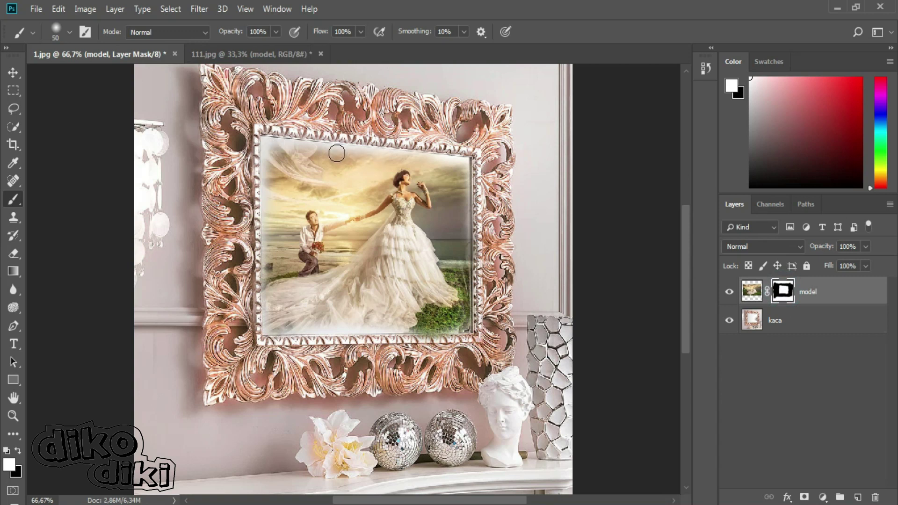
mouse_move(330, 150)
mouse_down()
mouse_move(267, 142)
mouse_move(271, 324)
mouse_move(468, 326)
mouse_move(464, 262)
mouse_up()
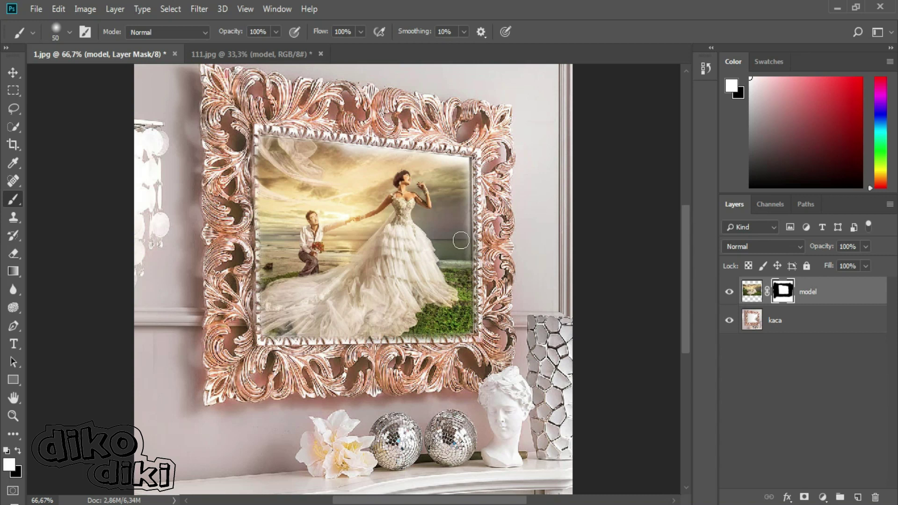
click(462, 274)
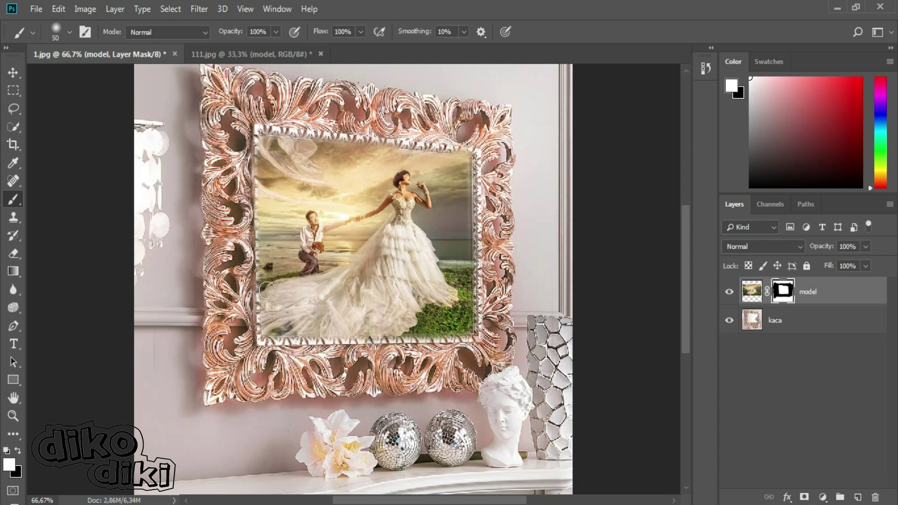
mouse_move(269, 322)
mouse_down()
mouse_move(403, 327)
mouse_move(463, 304)
mouse_up()
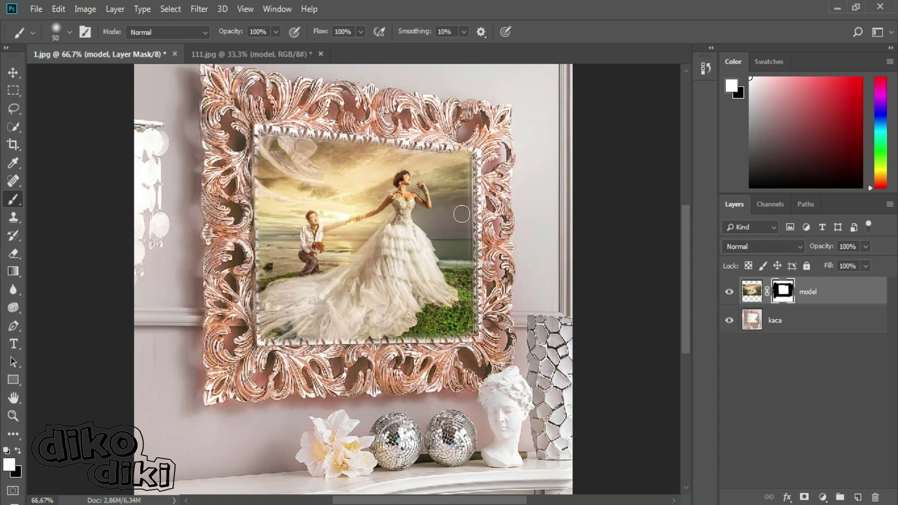
mouse_move(464, 244)
mouse_down()
mouse_move(438, 161)
mouse_move(353, 159)
mouse_move(270, 176)
mouse_move(272, 291)
mouse_move(380, 309)
mouse_move(314, 331)
mouse_move(425, 311)
mouse_move(450, 176)
mouse_move(283, 160)
mouse_move(293, 147)
mouse_move(264, 162)
mouse_move(270, 315)
mouse_up()
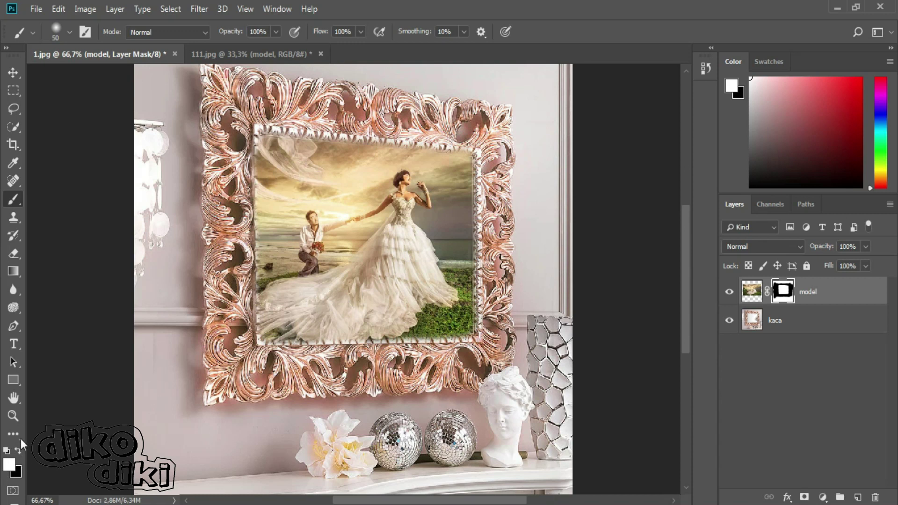
Step: Paint black on the mask to hide the photo's overflow along its left edge, then switch back to white
click(17, 450)
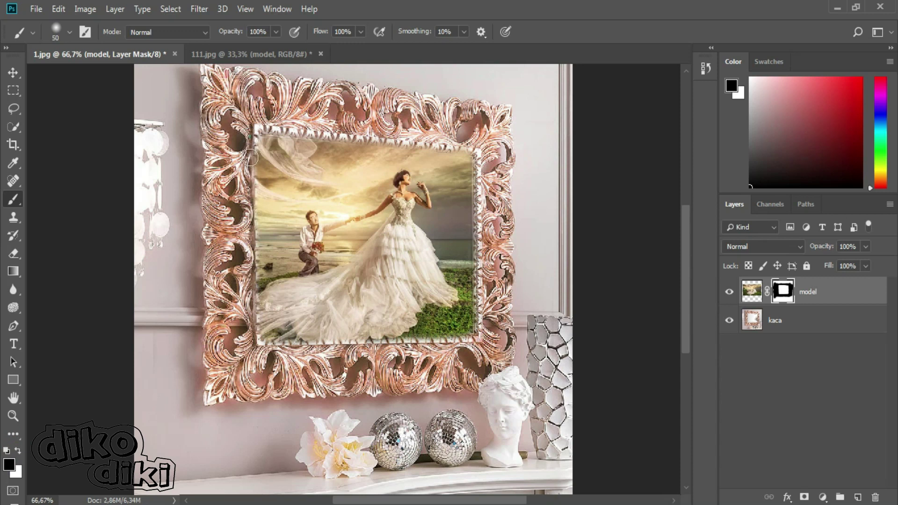
mouse_move(251, 179)
mouse_down()
mouse_move(247, 334)
mouse_move(257, 351)
mouse_move(297, 346)
mouse_move(255, 125)
mouse_move(252, 291)
mouse_move(299, 349)
mouse_up()
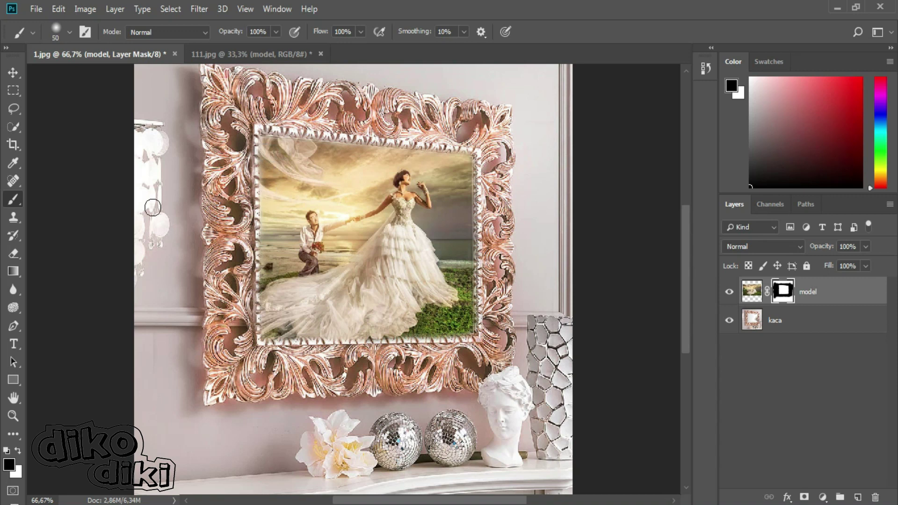
click(18, 450)
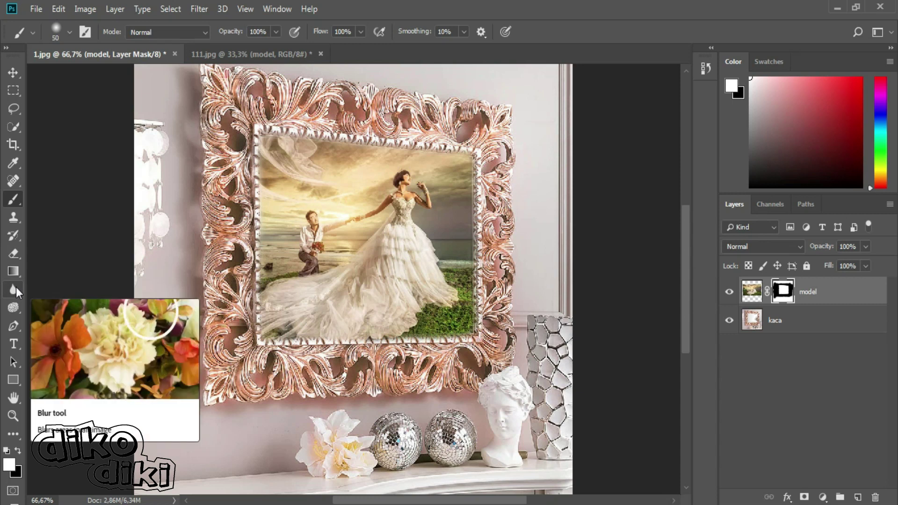
Step: Blur the mask edge along the inner frame with a 69 px Blur brush, then zoom out to the whole composite
click(16, 287)
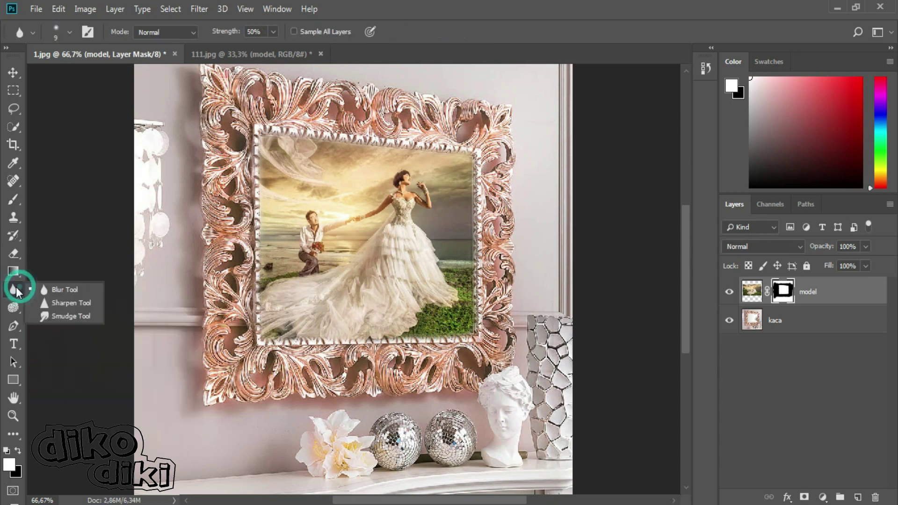
click(57, 288)
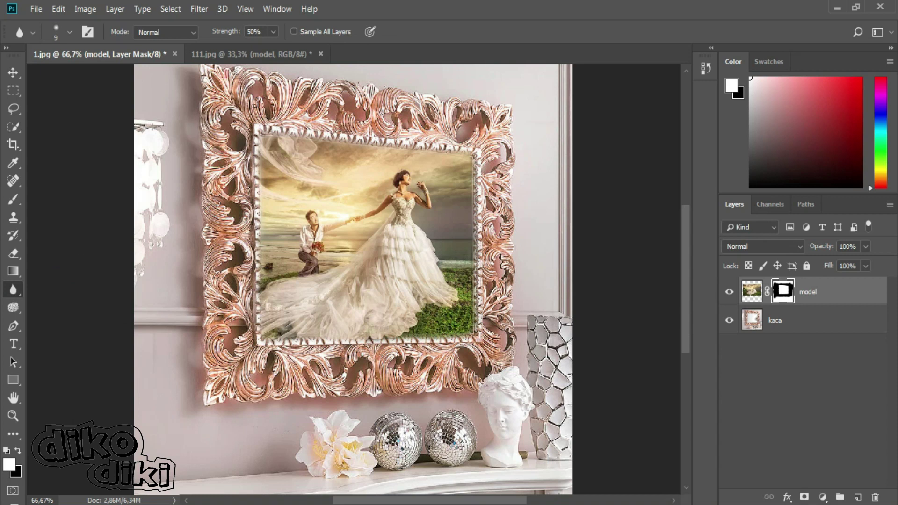
right_click(69, 78)
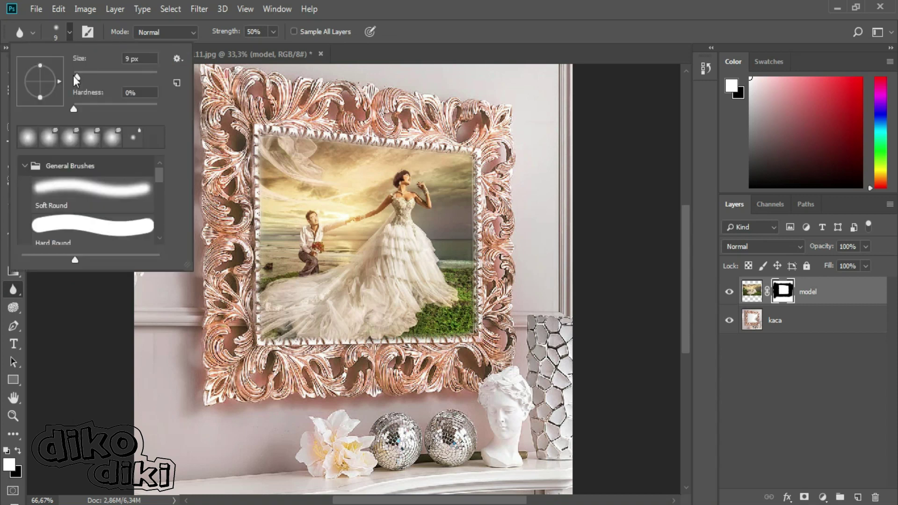
mouse_move(88, 71)
mouse_down()
mouse_move(102, 76)
mouse_move(94, 75)
mouse_up()
click(257, 133)
mouse_move(259, 179)
mouse_down()
mouse_move(255, 339)
mouse_move(479, 228)
mouse_move(333, 347)
mouse_move(482, 233)
mouse_move(436, 140)
mouse_move(255, 130)
mouse_up()
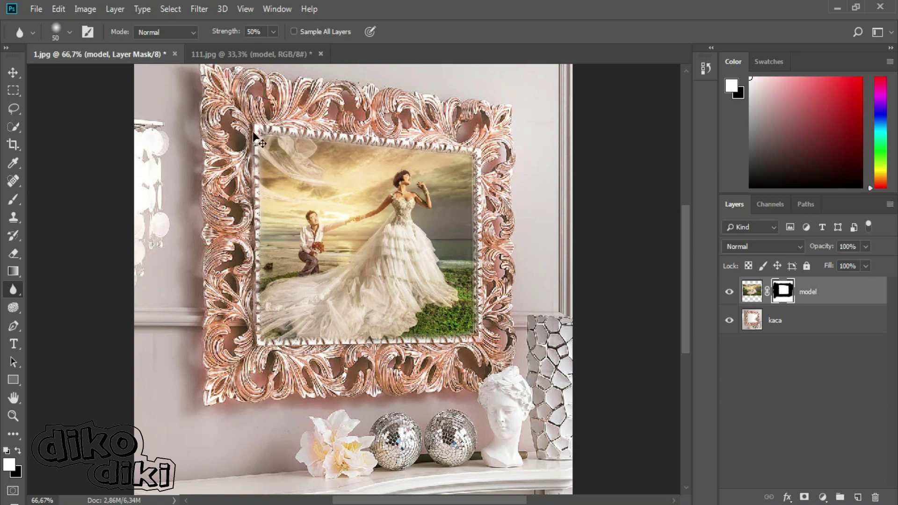
key(ctrl+minus)
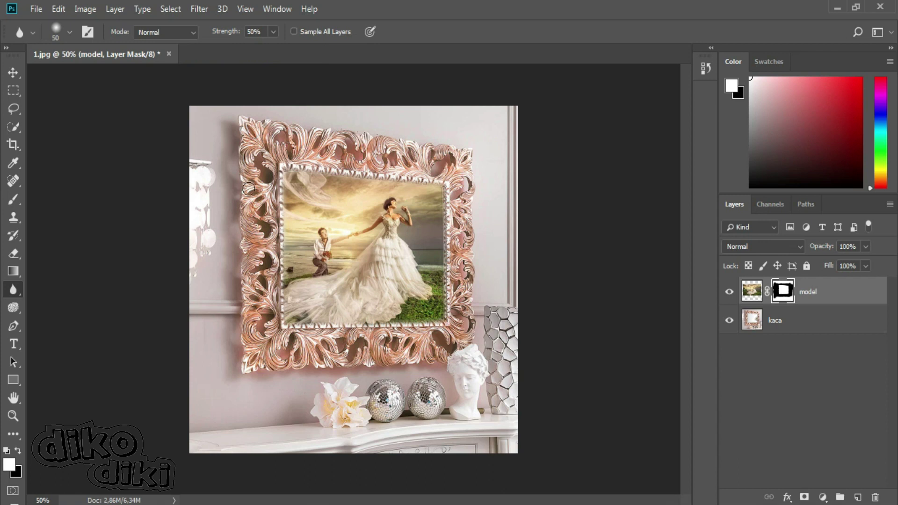
Step: Open the beach photo 3.jpg of the woman in the straw hat from the Open dialog
click(33, 10)
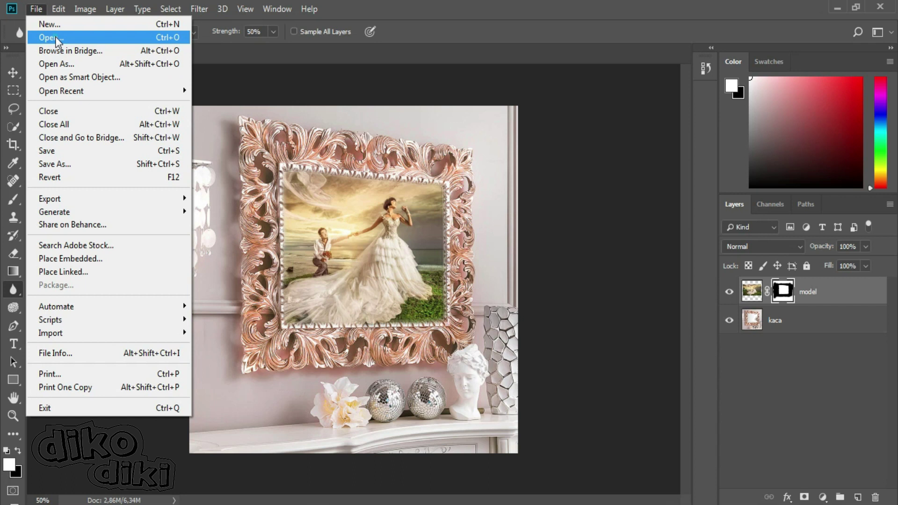
click(55, 37)
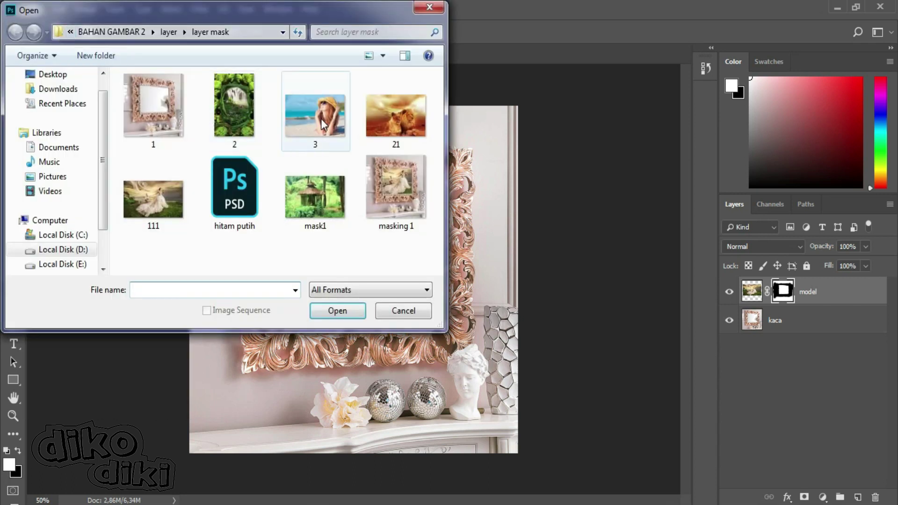
click(322, 125)
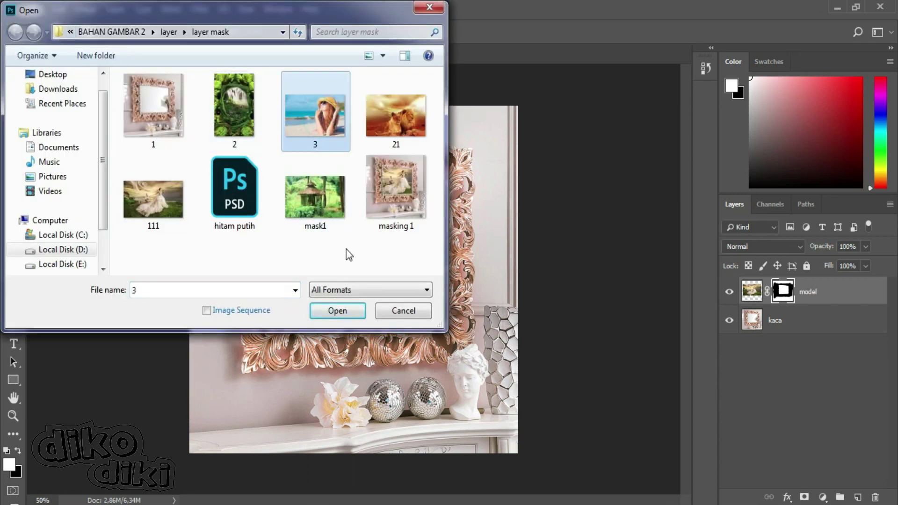
click(337, 311)
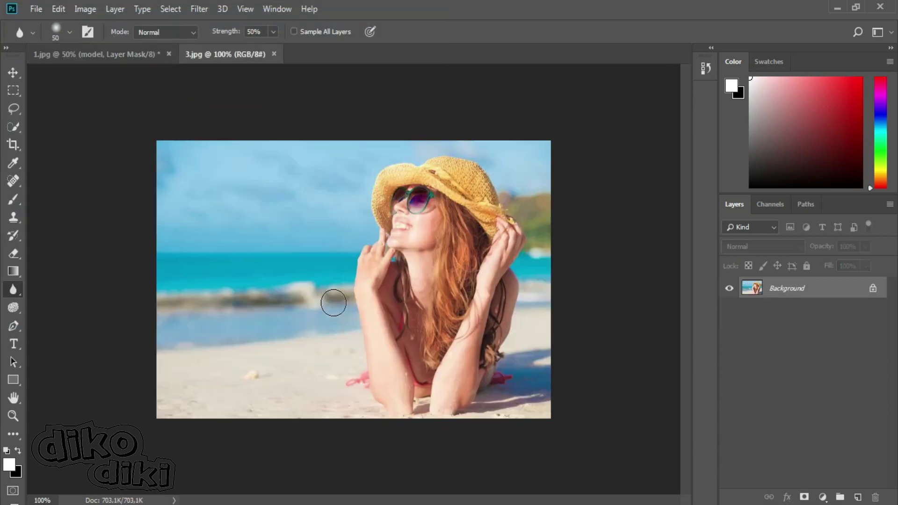
Step: Duplicate the beach photo layer with Ctrl+J and name the copy foto 1
click(16, 74)
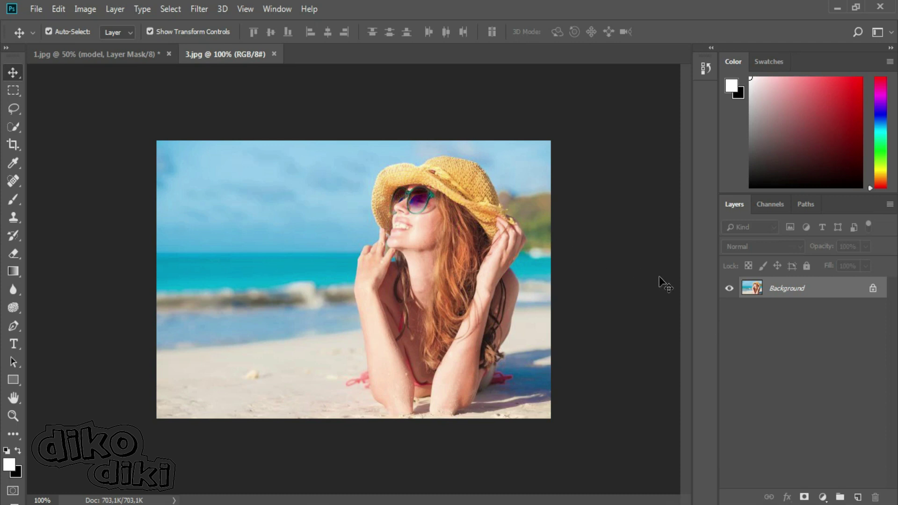
key(ctrl+j)
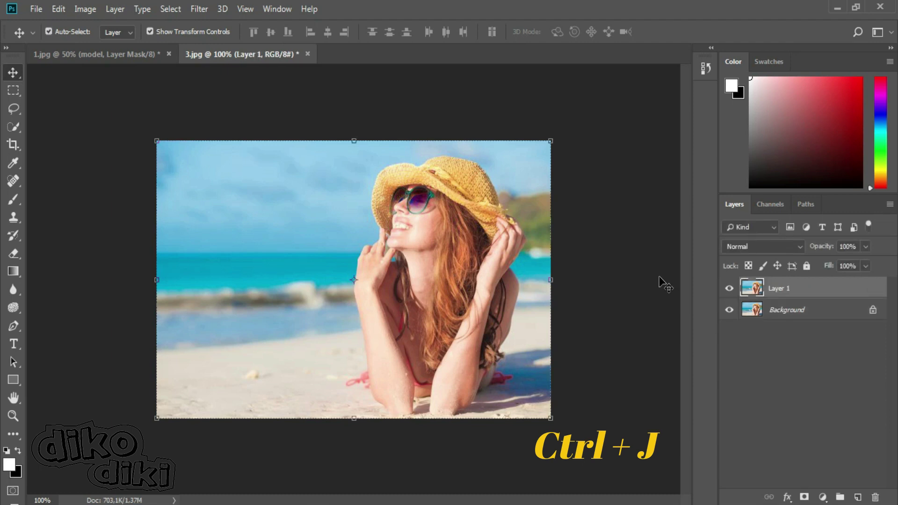
click(782, 310)
double_click(780, 288)
text(fo)
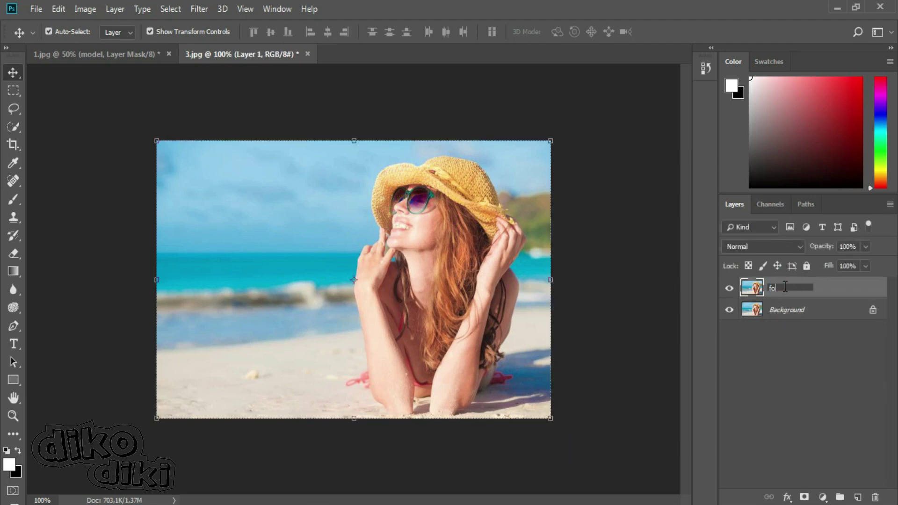
text(to 1)
Step: Rename the Background layer to foto 2 and make foto 1 the active layer
double_click(787, 310)
text(foto 2)
key(Return)
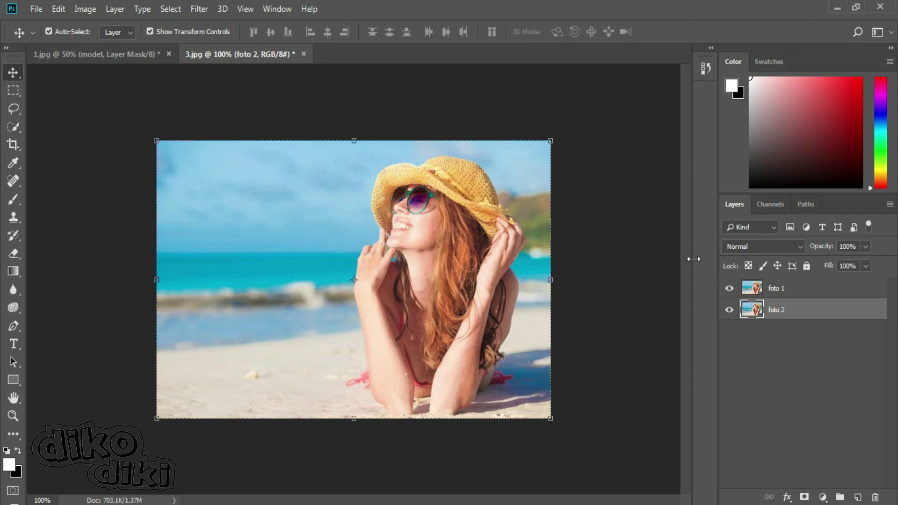
click(784, 289)
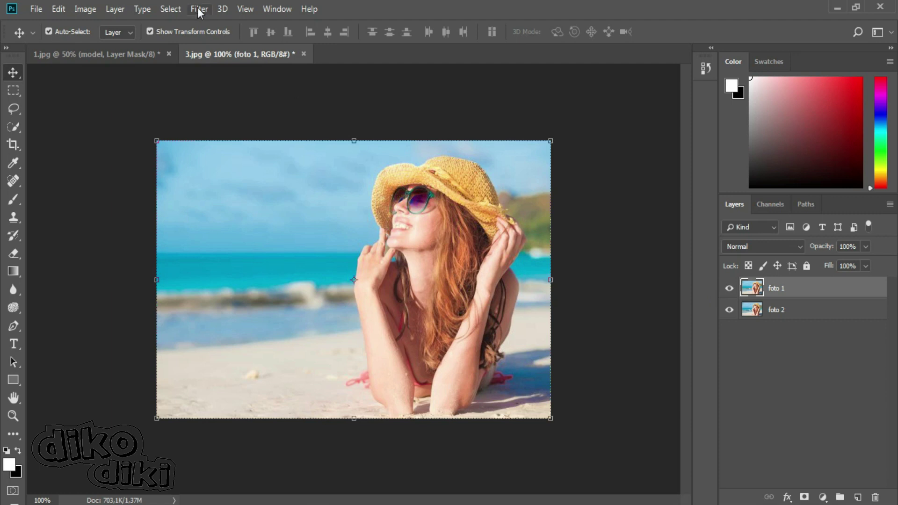
Step: Desaturate the foto 1 layer to black-and-white and add a white layer mask to it
click(86, 9)
mouse_move(105, 46)
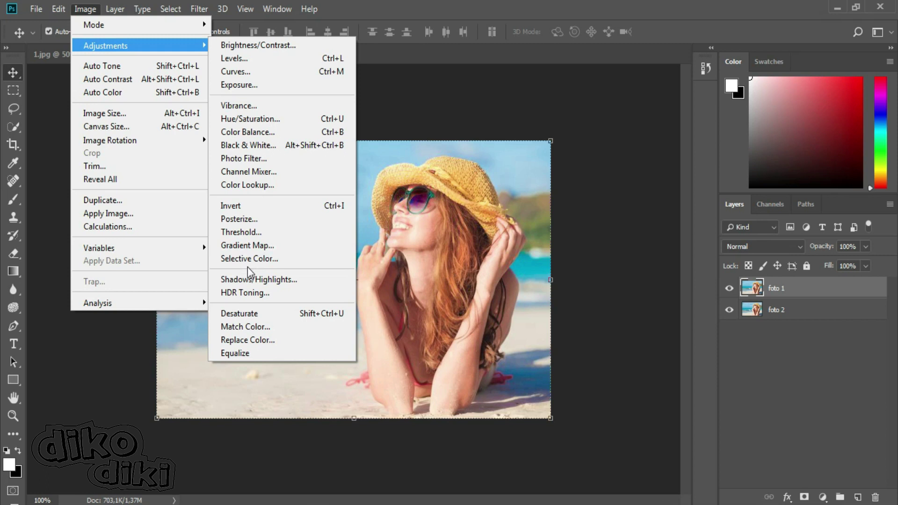
click(288, 314)
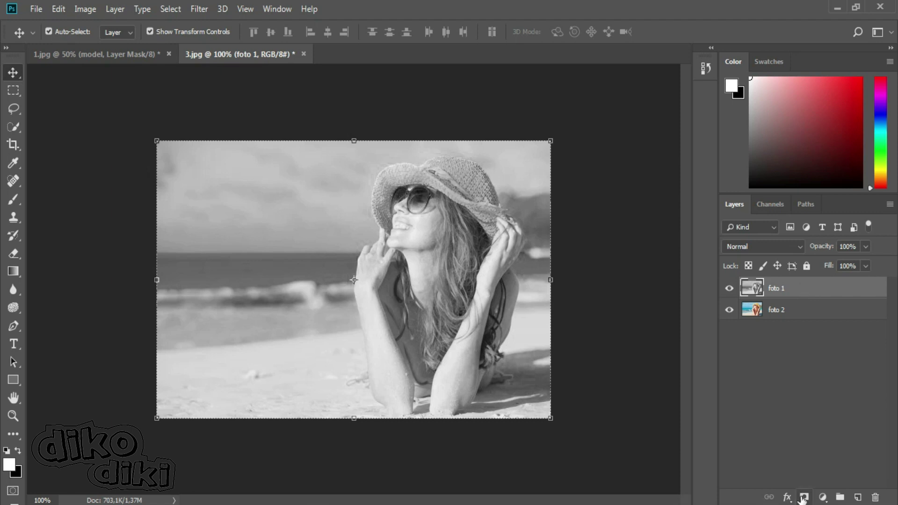
click(802, 497)
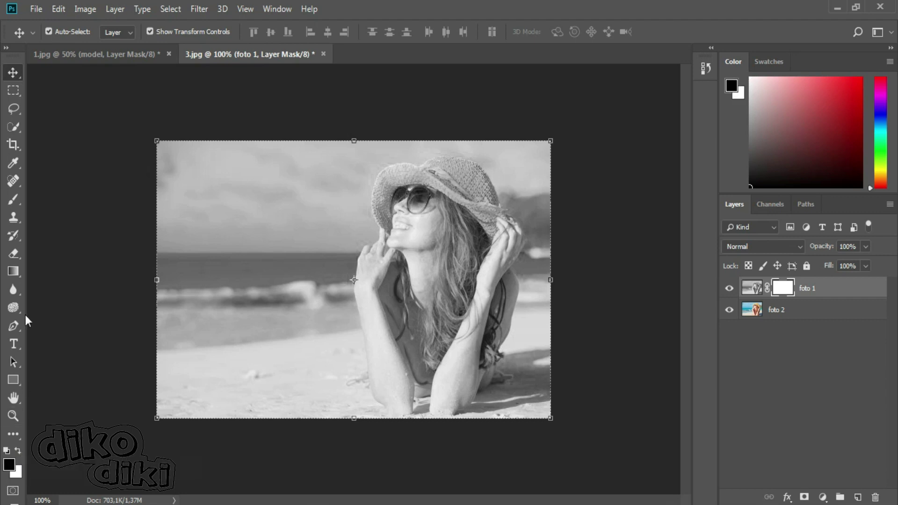
Step: Brush black on foto 1's mask to restore colour to the hat, sunglasses and face
click(8, 204)
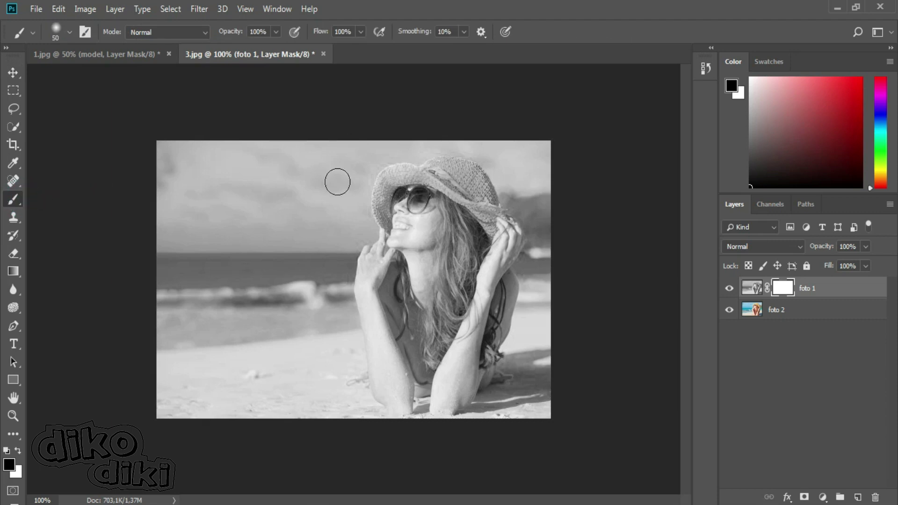
mouse_move(448, 187)
mouse_down()
mouse_move(418, 189)
mouse_move(421, 223)
mouse_move(462, 187)
mouse_move(409, 250)
mouse_move(434, 292)
mouse_move(394, 311)
mouse_up()
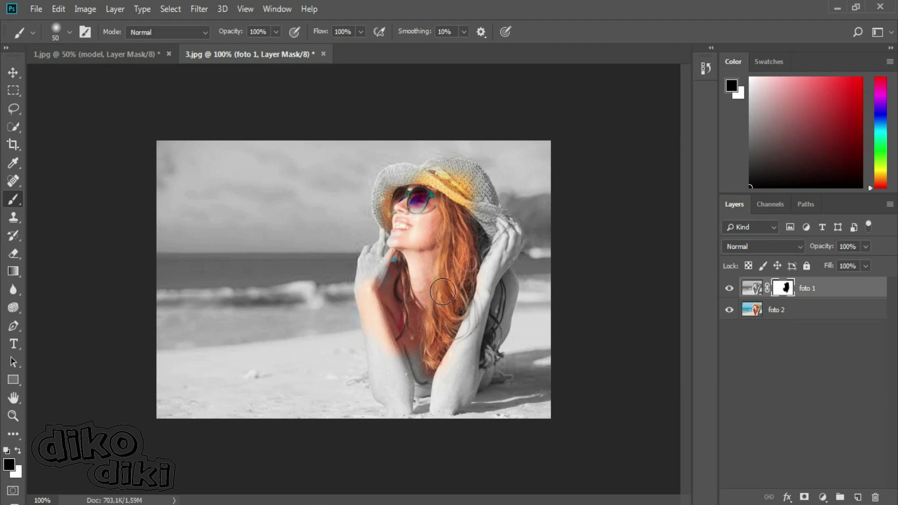
key(ctrl+plus)
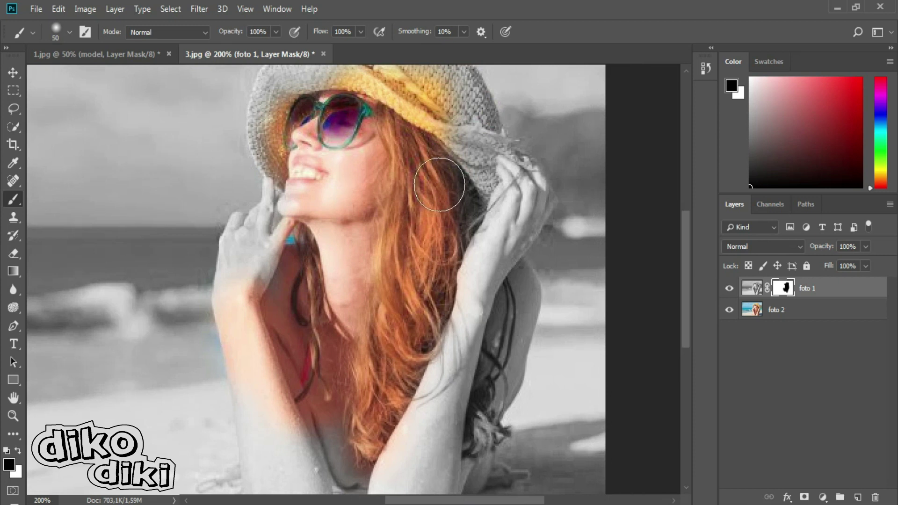
Step: At 200% zoom, restore colour to the hand, forearms, right elbow and hat top
mouse_move(507, 187)
mouse_down()
mouse_move(477, 220)
mouse_move(514, 294)
mouse_move(423, 491)
mouse_move(299, 486)
mouse_move(271, 426)
mouse_move(239, 272)
mouse_move(289, 206)
mouse_move(262, 155)
mouse_move(276, 84)
mouse_move(514, 140)
mouse_move(458, 79)
mouse_up()
drag(685, 280, 686, 332)
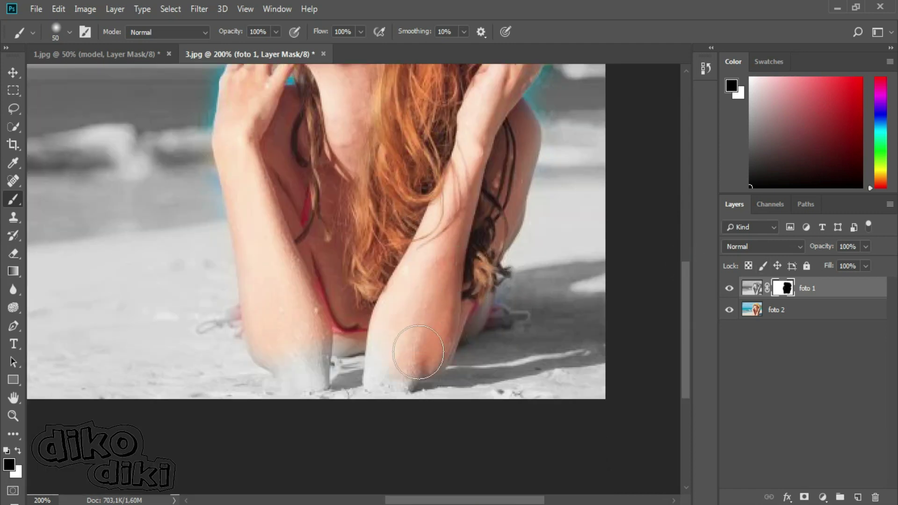
drag(318, 379, 286, 341)
drag(411, 355, 404, 367)
drag(685, 330, 686, 227)
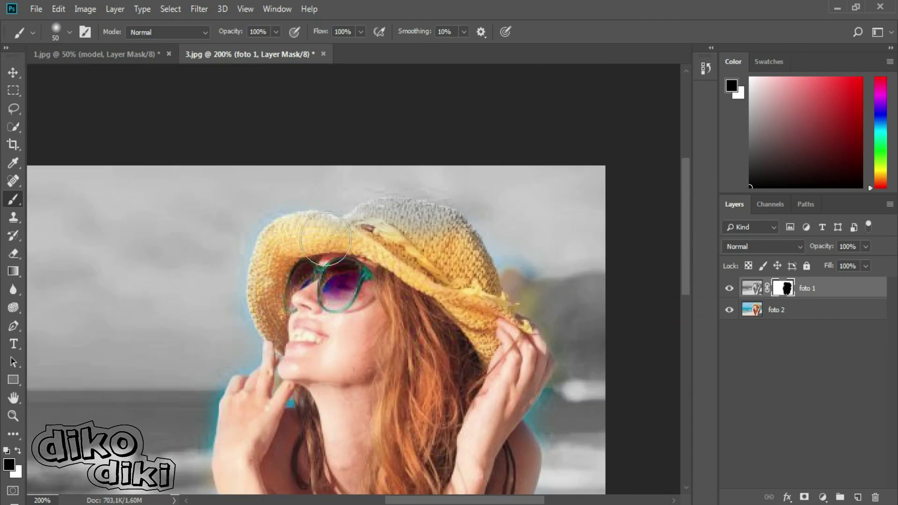
drag(418, 231, 438, 219)
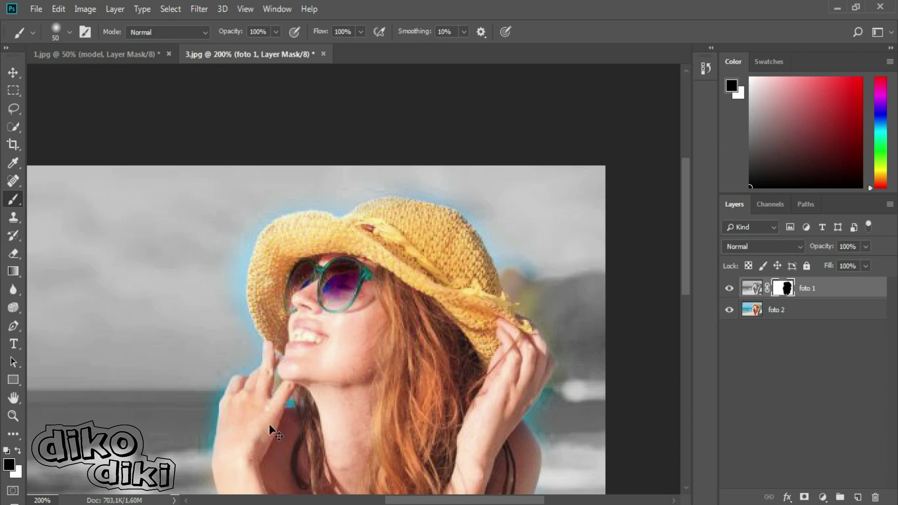
key(ctrl+minus)
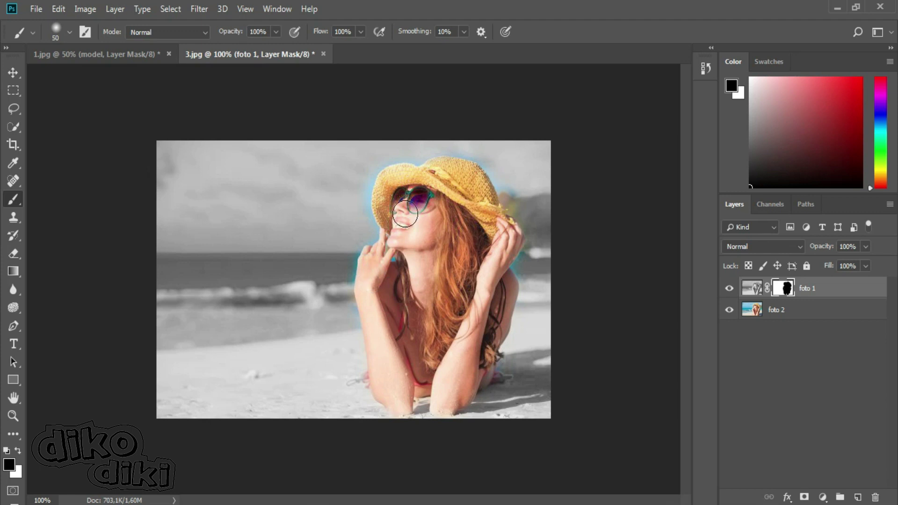
Step: Paint white on the mask to remove the cyan fringe along the hat's edge
click(19, 450)
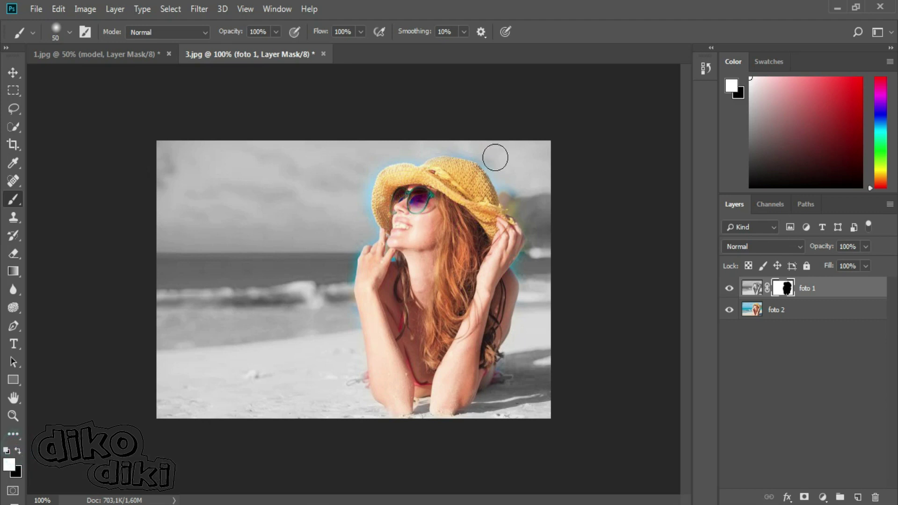
mouse_move(364, 173)
mouse_down()
mouse_move(359, 191)
mouse_move(375, 154)
mouse_move(353, 241)
mouse_move(367, 232)
mouse_up()
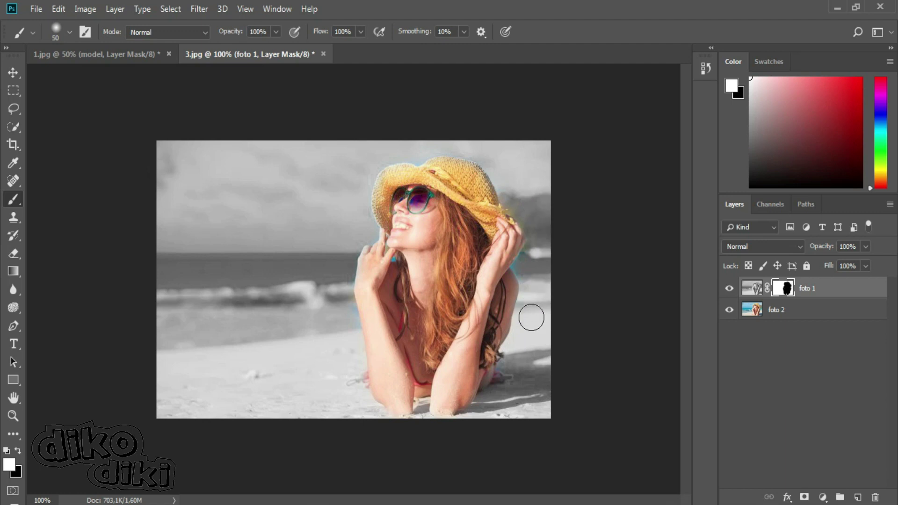
key(ctrl+plus)
scroll(457, 467, right, 2)
scroll(457, 468, right, 2)
Step: Shrink the brush to a 9 px Soft Round tip and touch up the hat's top edge
click(69, 32)
click(545, 224)
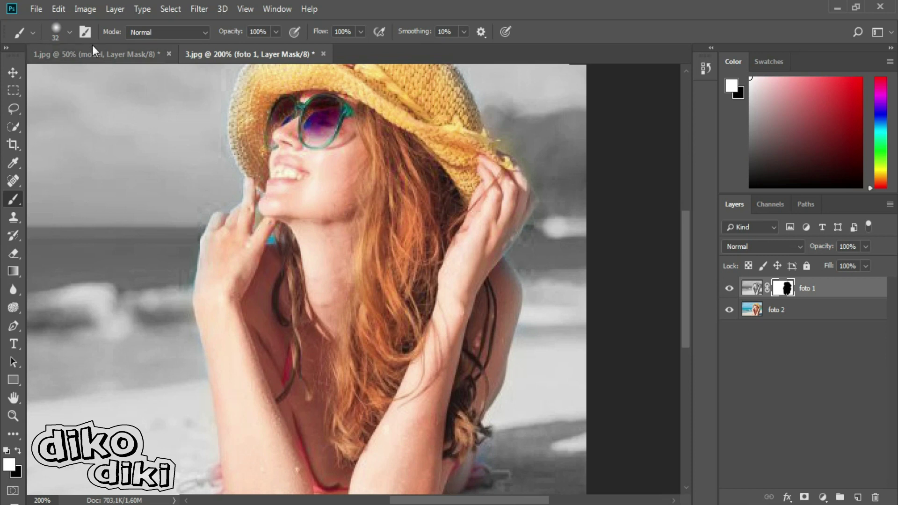
click(68, 32)
click(79, 75)
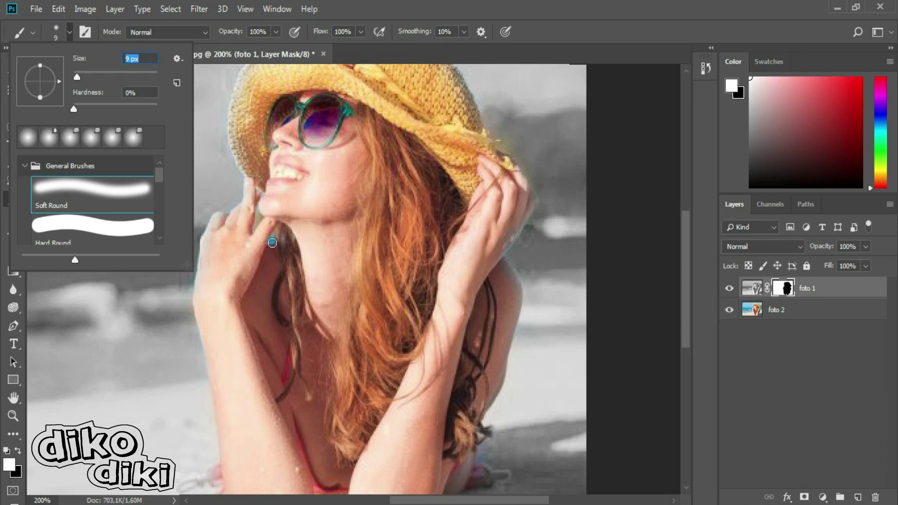
click(273, 240)
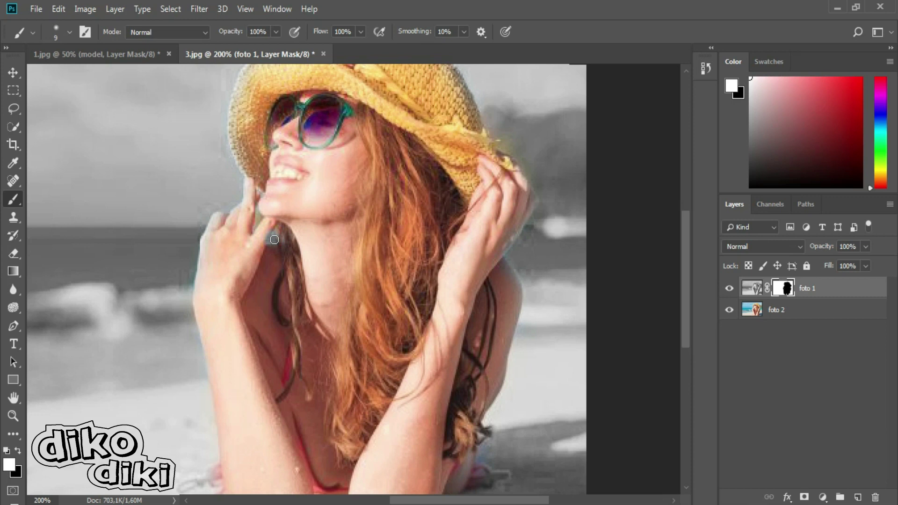
key(ctrl+minus)
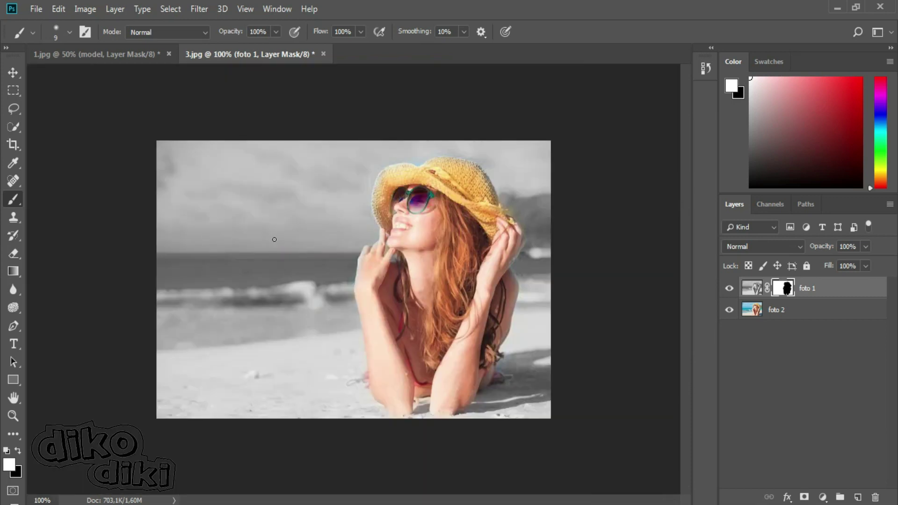
click(395, 162)
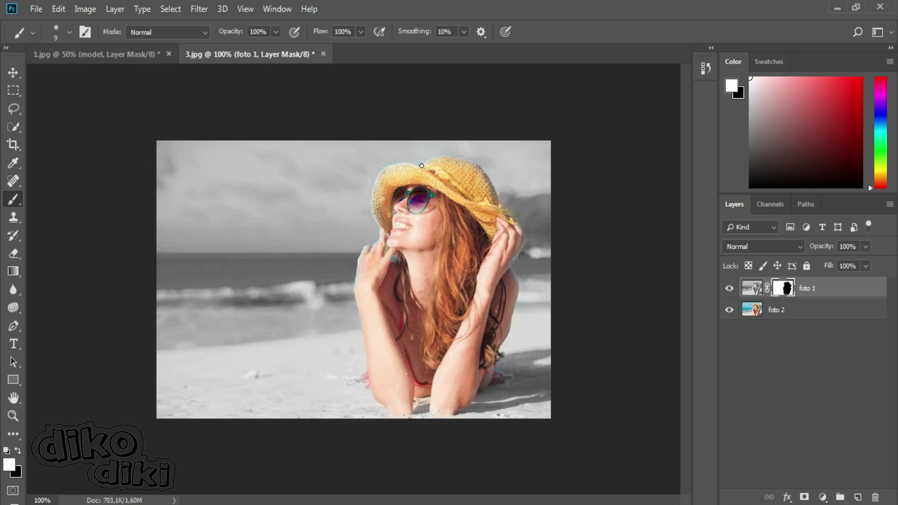